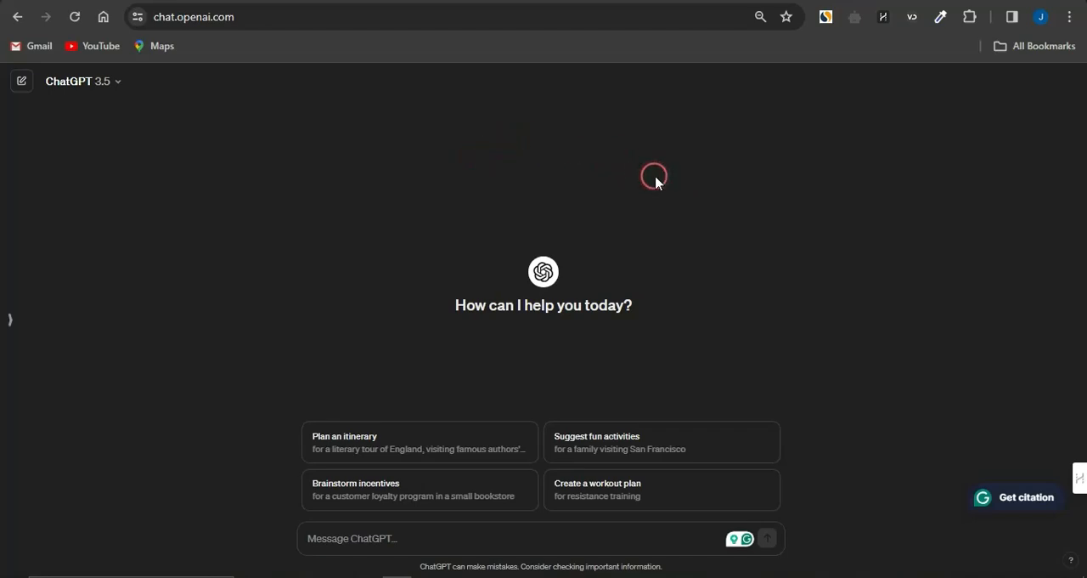
# Step: Switch to the OJ Marketing YouTube channel, browse its videos and set the subscription notifications to All
pyautogui.click(798, 2)
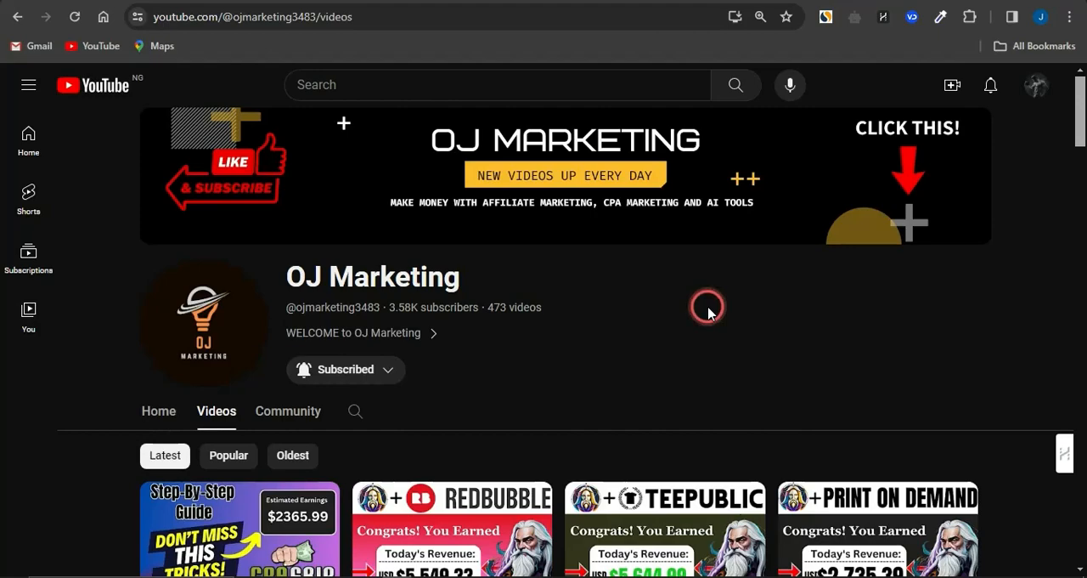
pyautogui.scroll(-3, 708, 310)
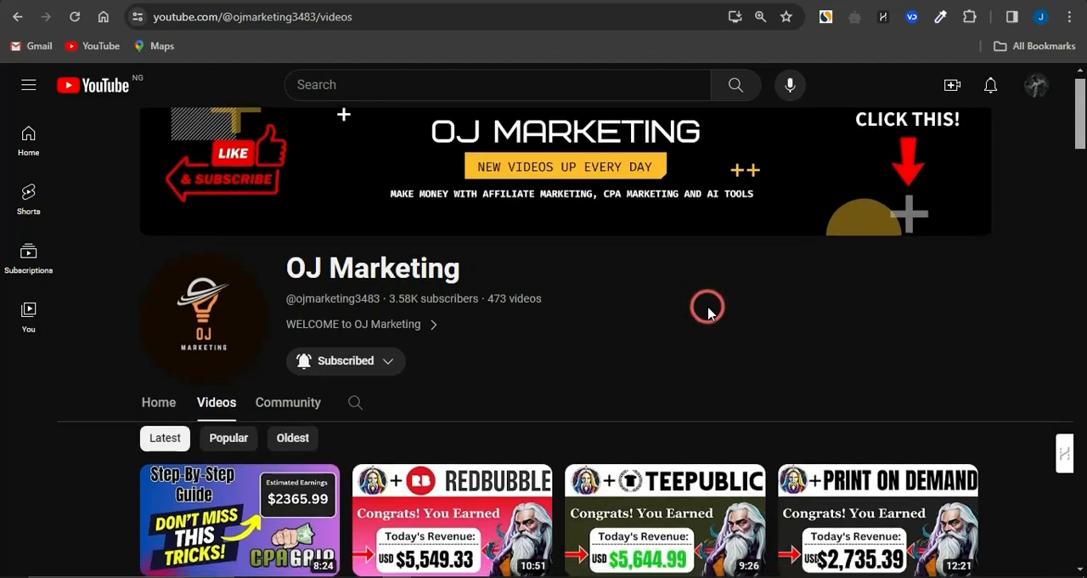
pyautogui.scroll(-3, 564, 450)
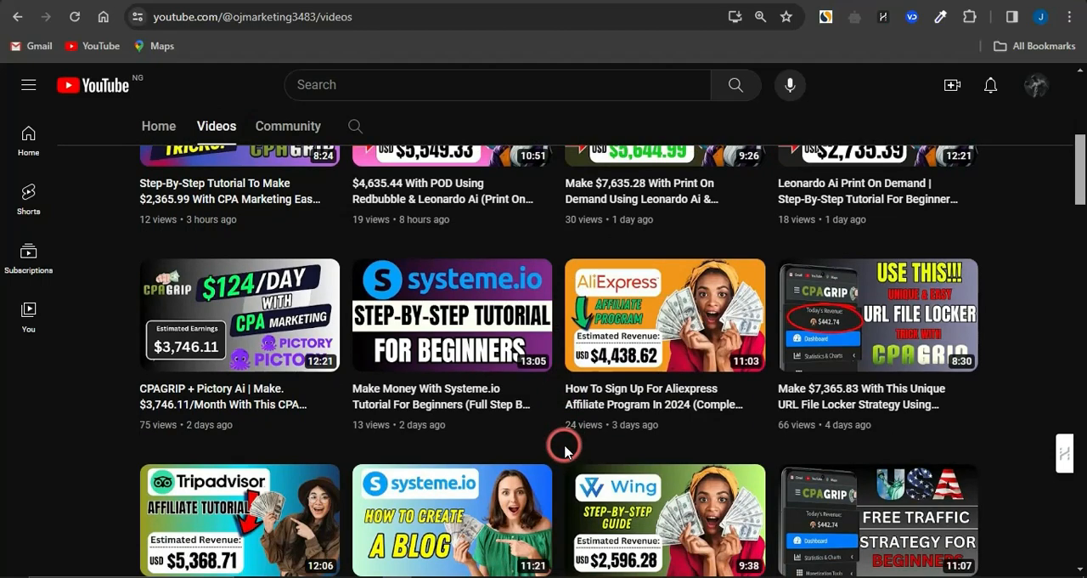
pyautogui.scroll(6, 565, 450)
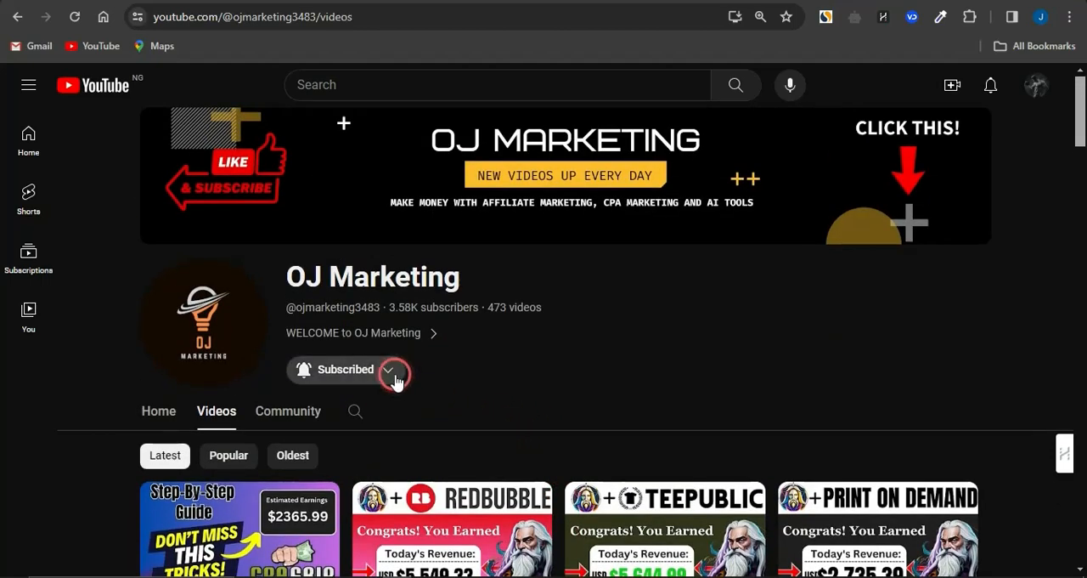
pyautogui.click(389, 373)
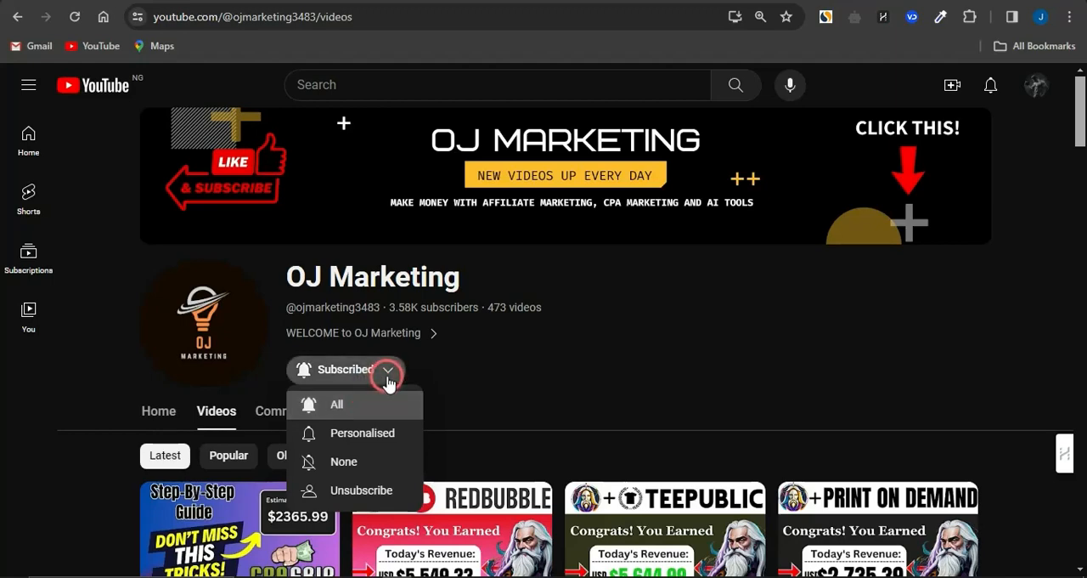
pyautogui.click(388, 402)
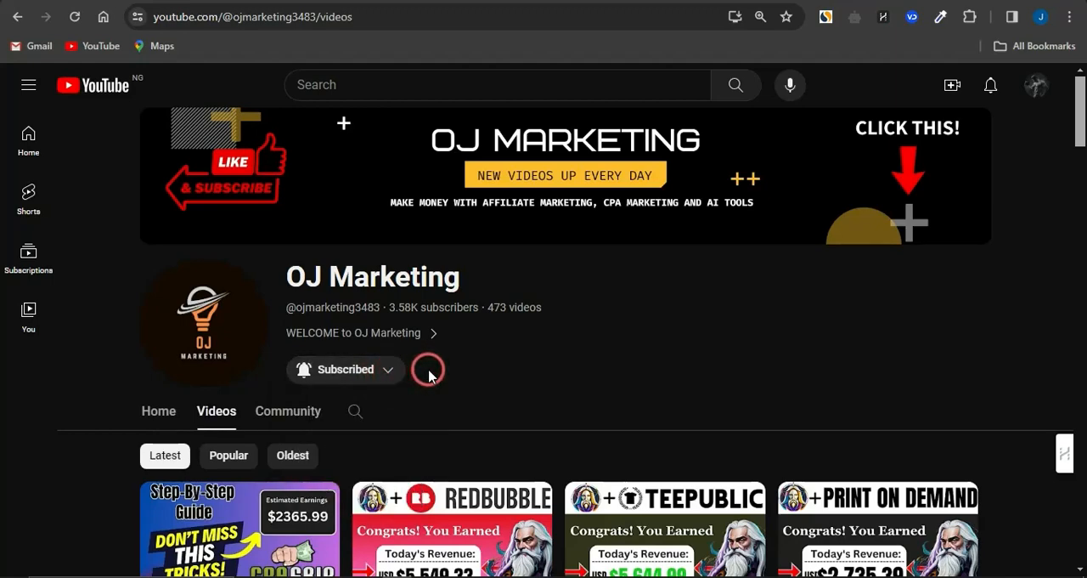
# Step: Switch to ChatGPT and submit the prompt "give me 50 facts about relationships, no more than 20 words per fact"
pyautogui.click(450, 2)
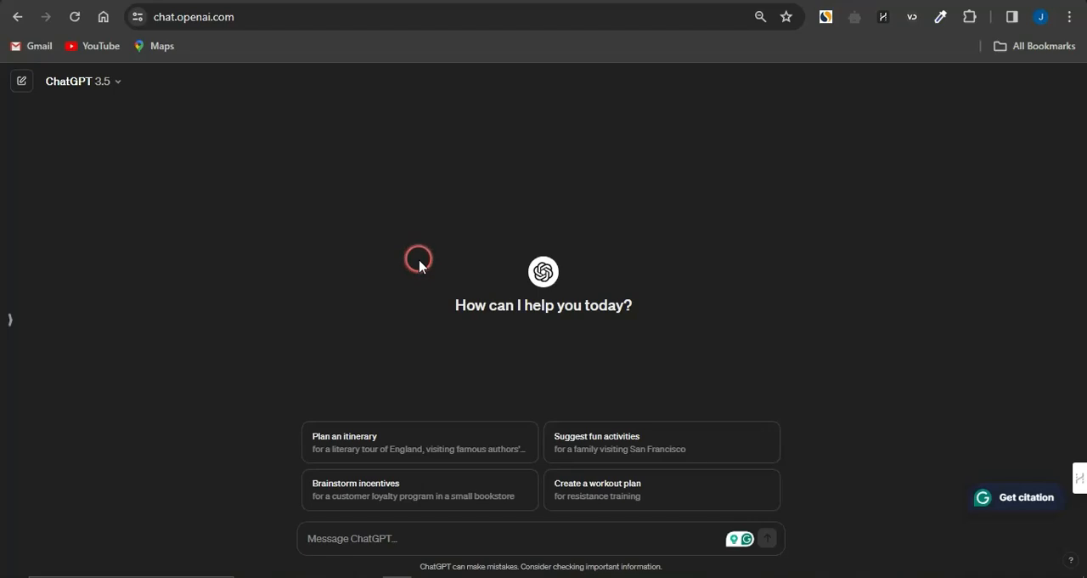
pyautogui.click(338, 531)
pyautogui.write('Communication is key for healthy relationships. Trust takes time to build but can be shattered instantly. Shared values strengthen bonds. Intimacy goes beyond physical attraction. Respect is essential for mutual understanding.')
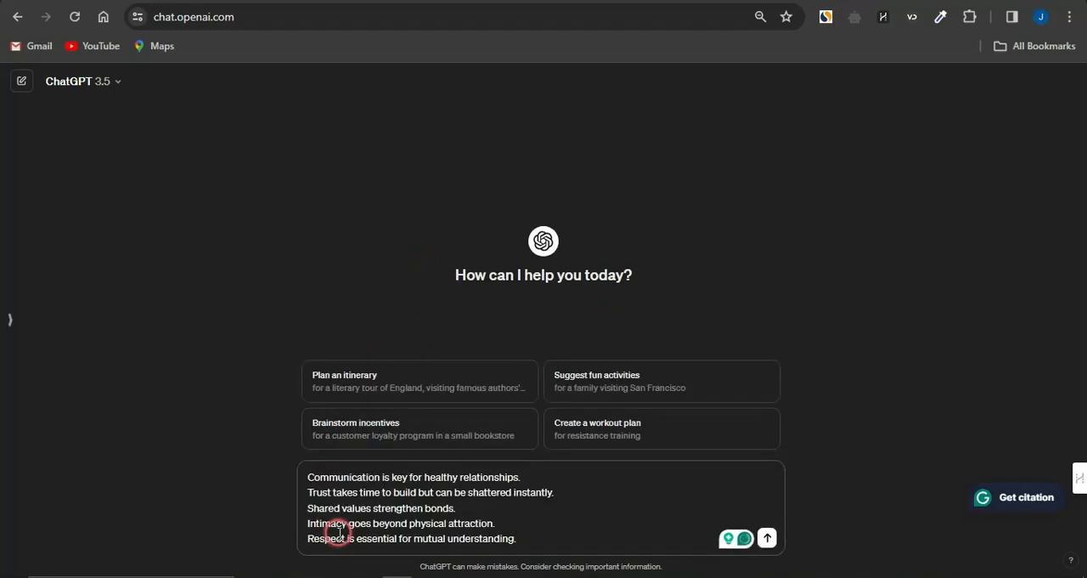
pyautogui.hotkey('ctrl', 'z')
pyautogui.hotkey('ctrl', 'z')
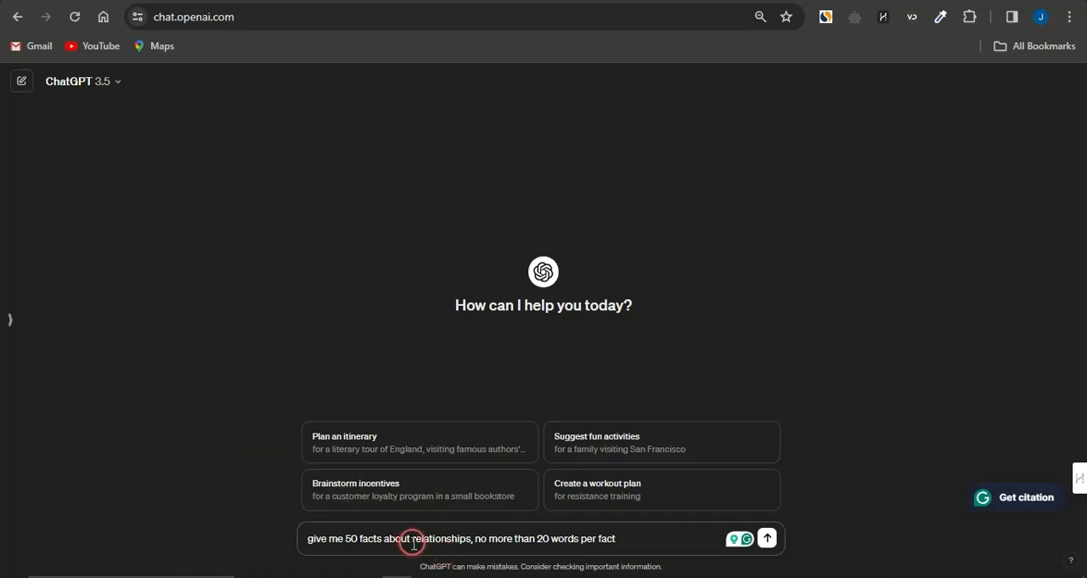
pyautogui.moveTo(414, 542); pyautogui.dragTo(472, 539)
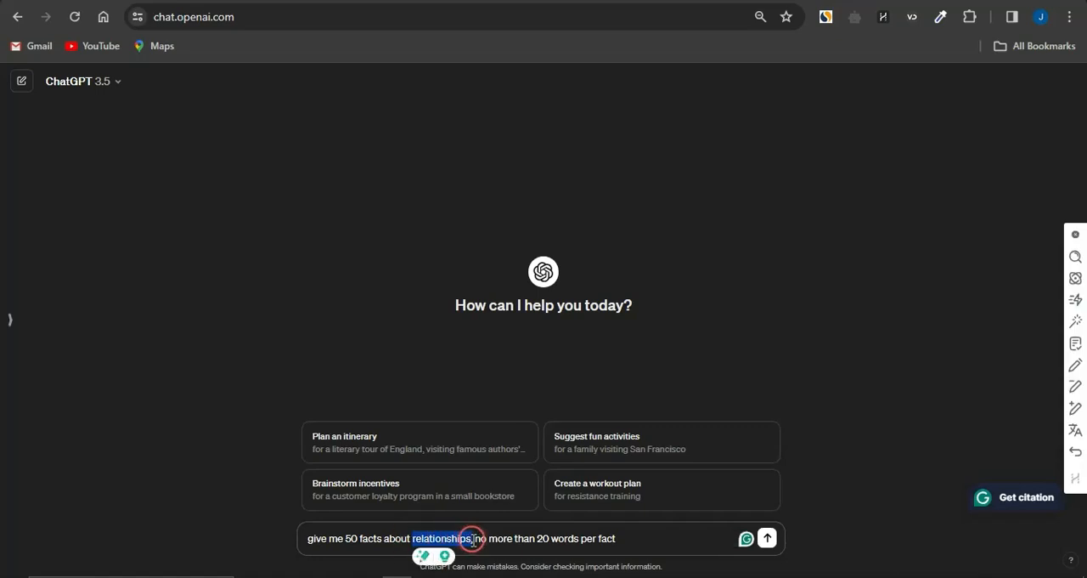
pyautogui.click(355, 538)
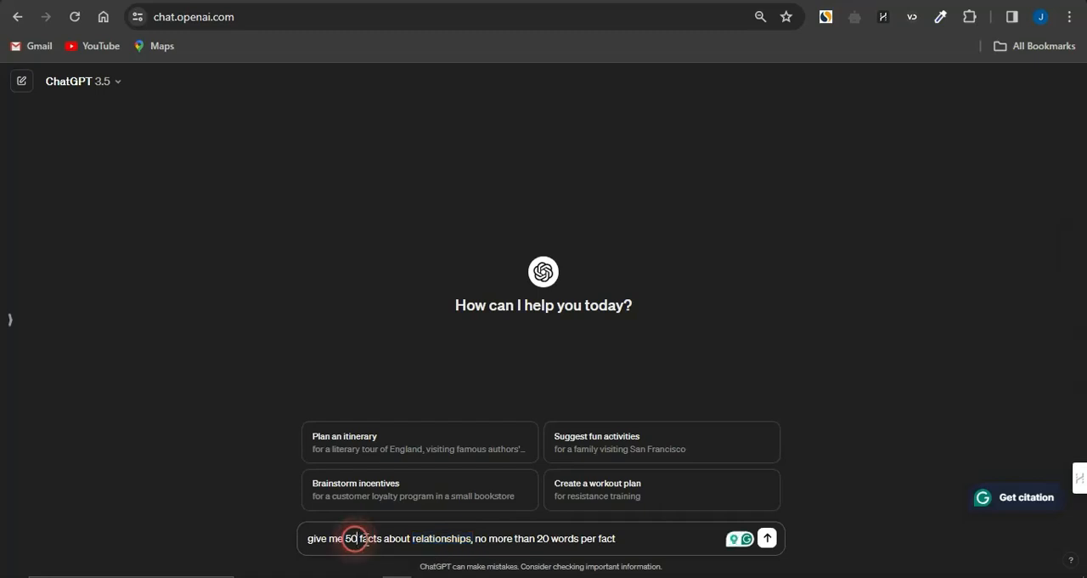
pyautogui.click(633, 540)
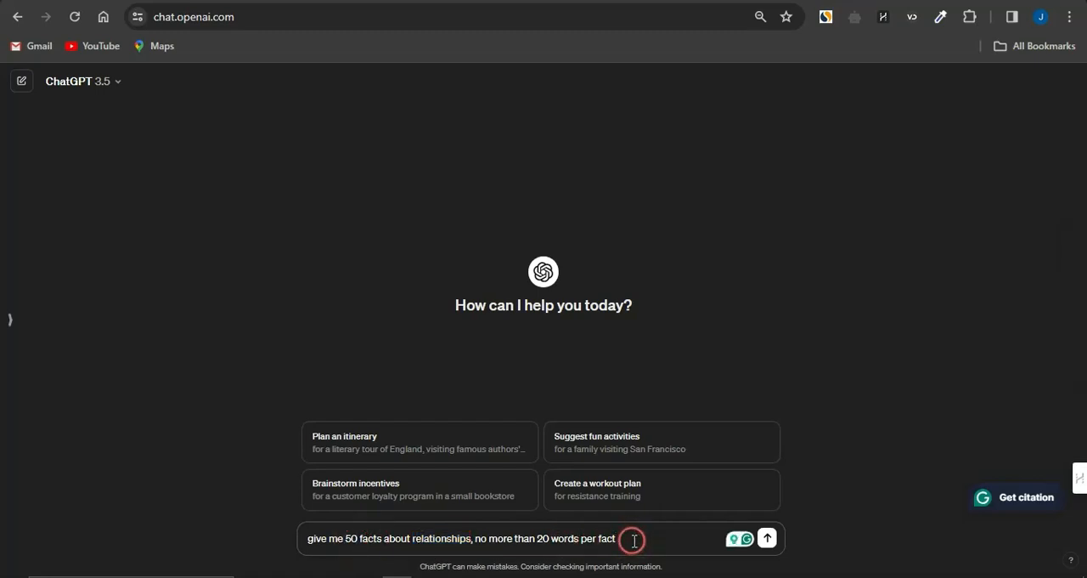
pyautogui.press('Return')
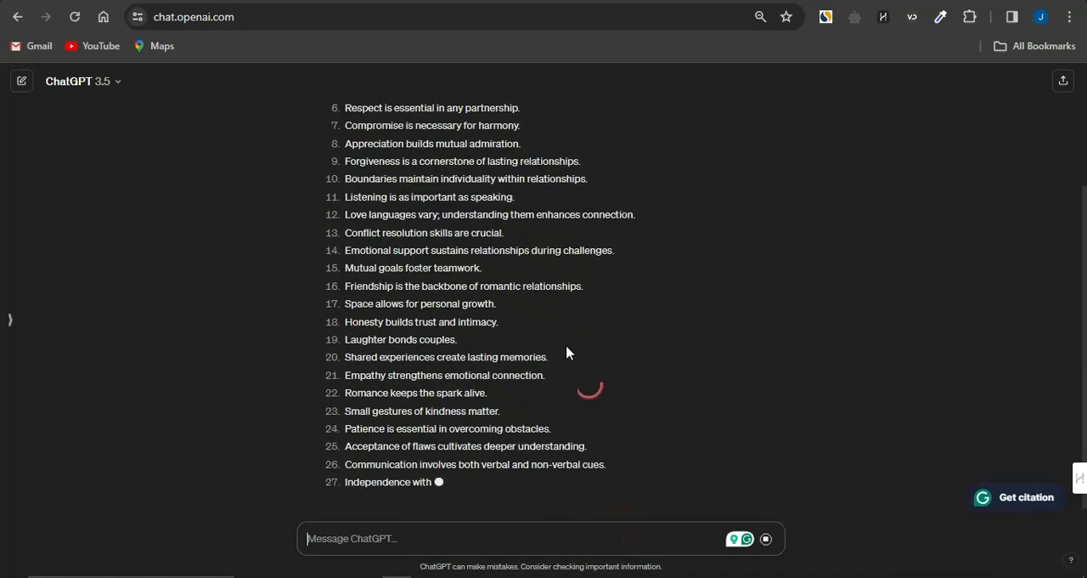
pyautogui.scroll(3, 545, 321)
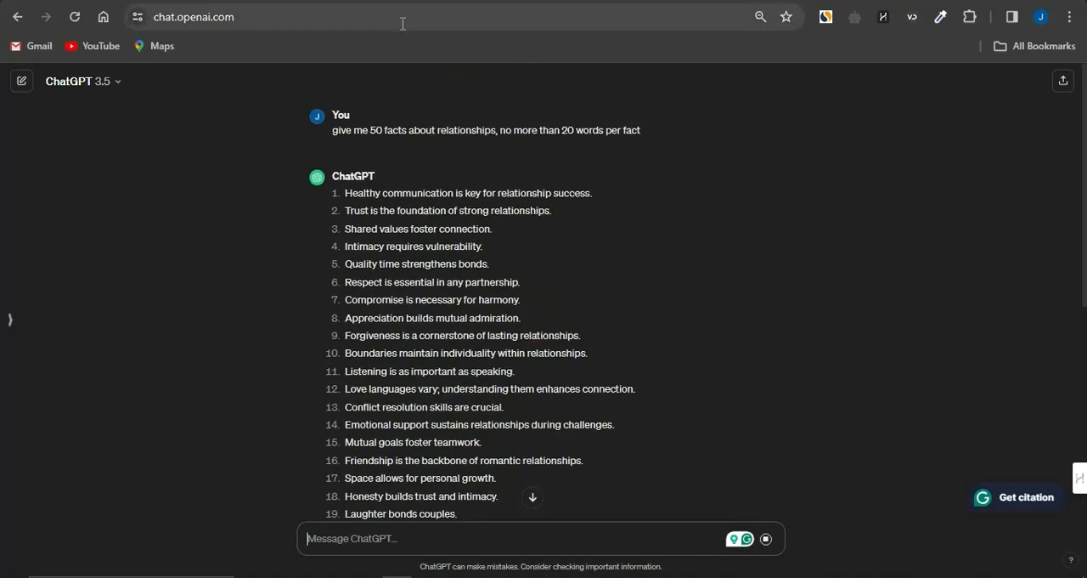
# Step: Switch to Canva and open the Projects page to look over the existing designs and folders
pyautogui.click(331, 1)
pyautogui.click(400, 145)
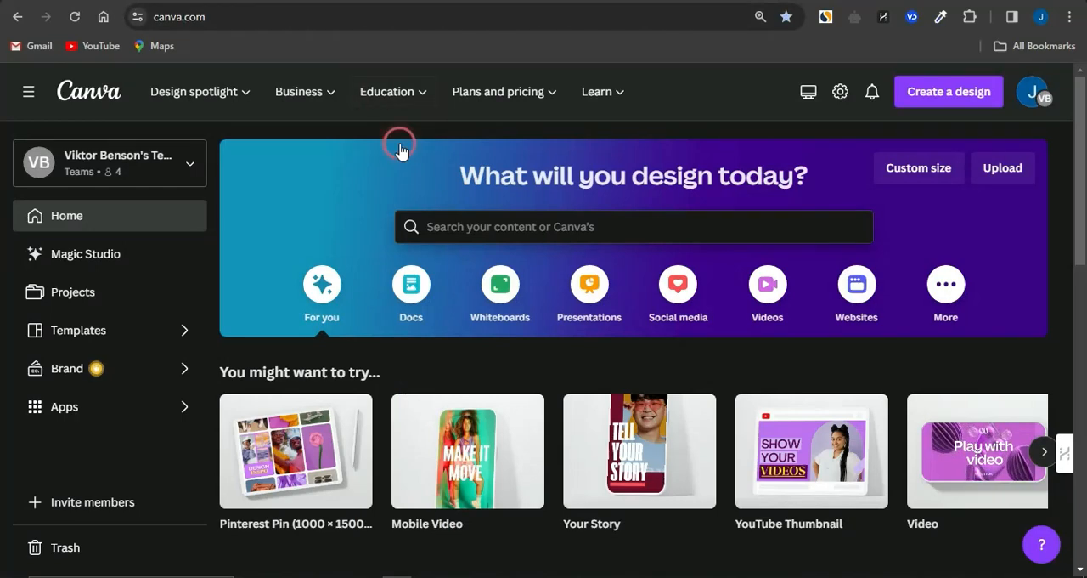
pyautogui.click(359, 180)
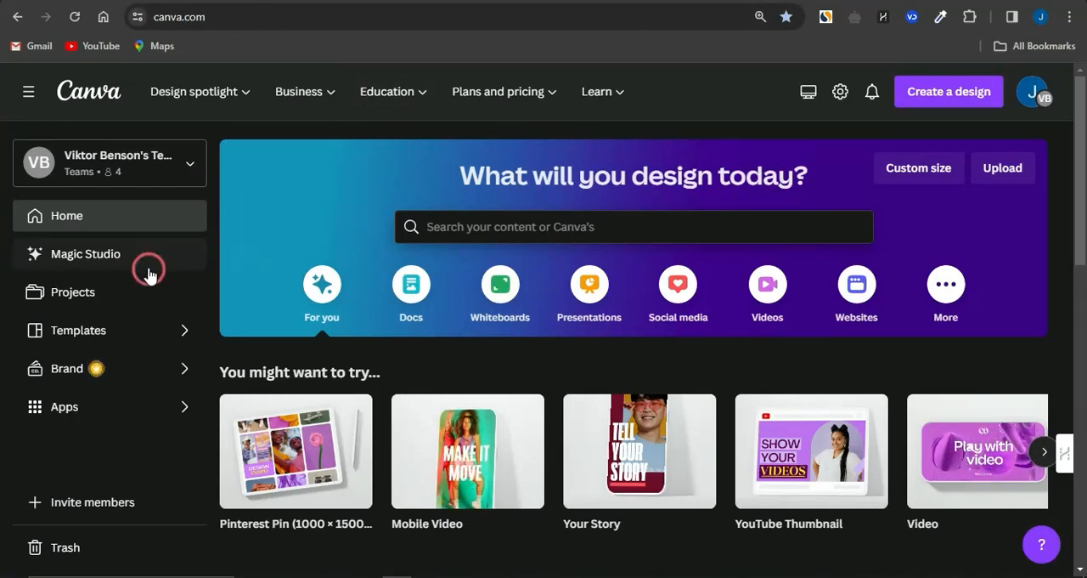
pyautogui.click(95, 306)
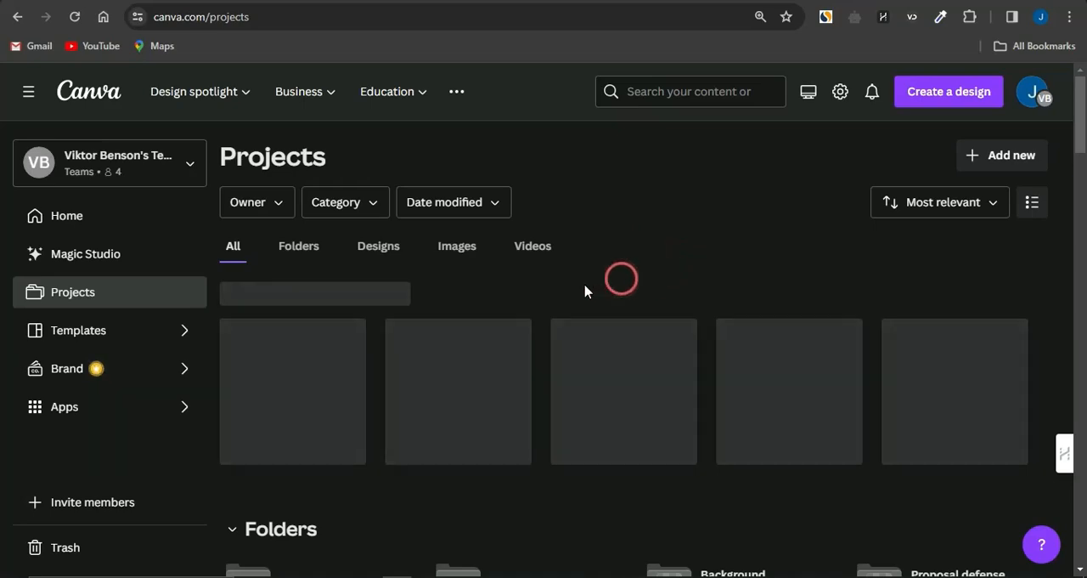
pyautogui.scroll(-3, 408, 484)
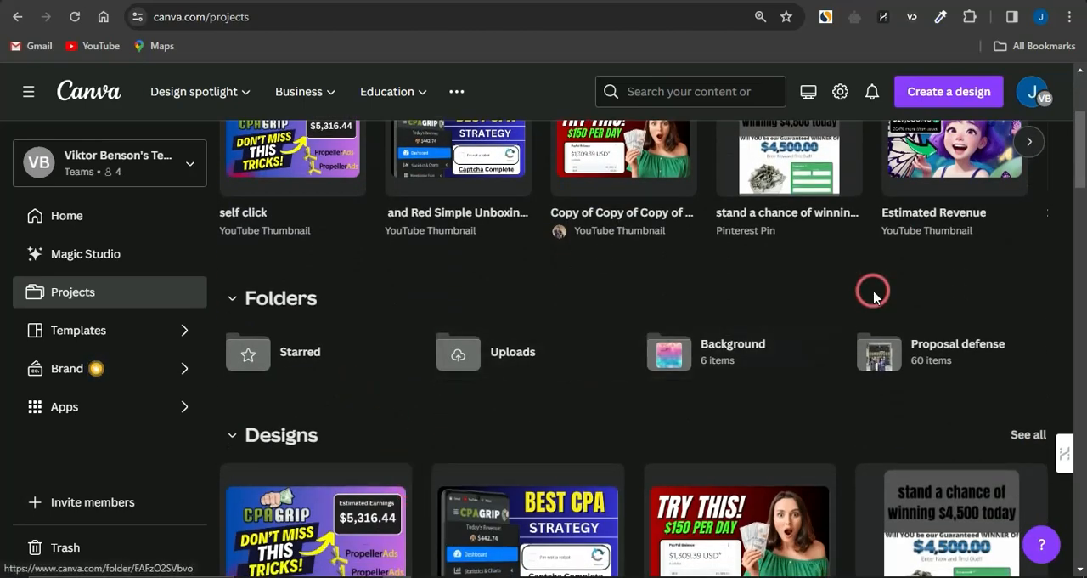
pyautogui.scroll(3, 871, 289)
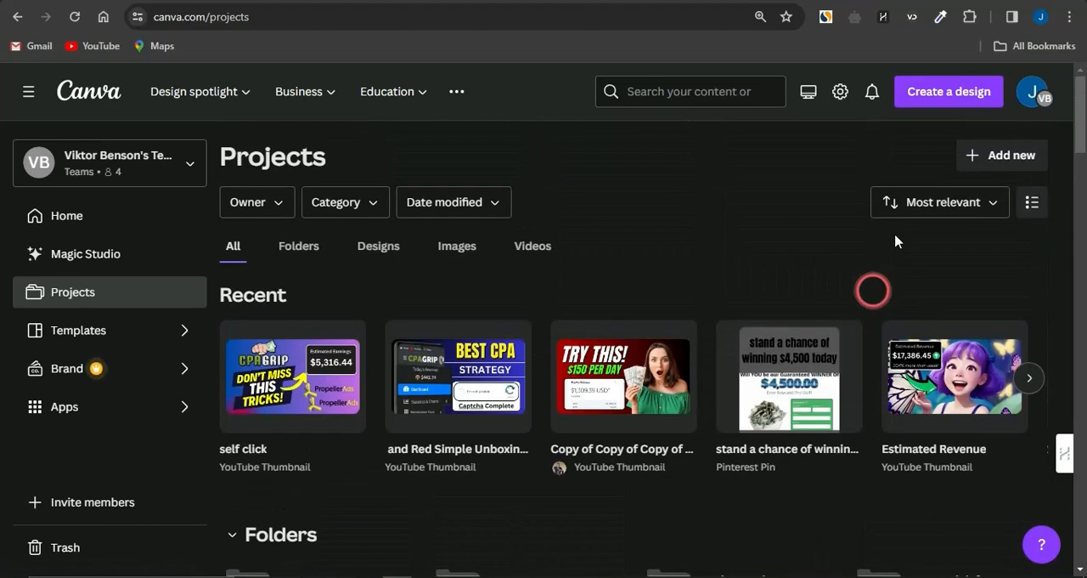
pyautogui.click(979, 162)
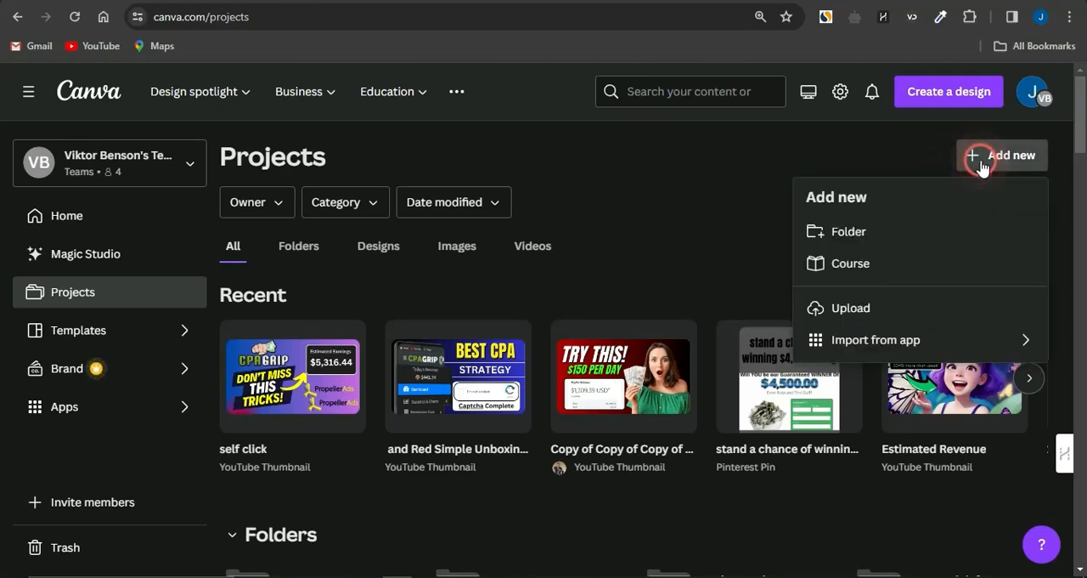
pyautogui.click(846, 233)
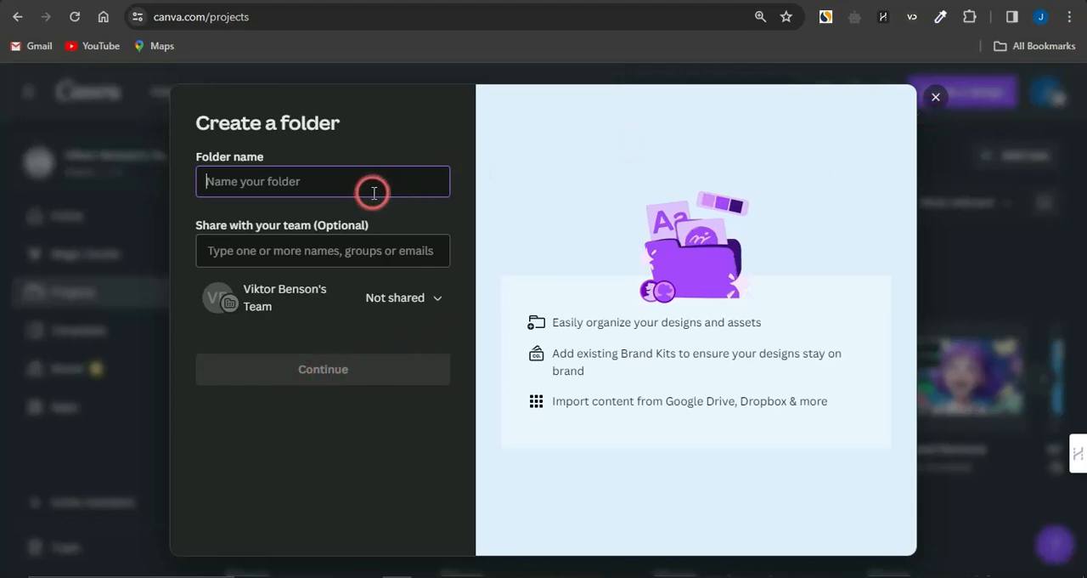
pyautogui.click(935, 96)
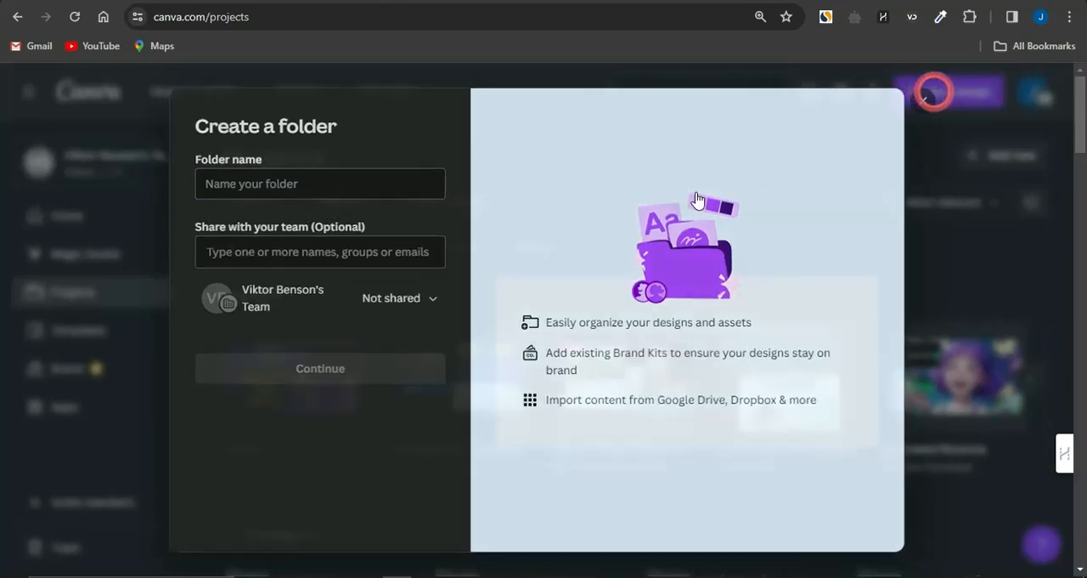
# Step: Open the Background folder, look through its saved background images and return to all projects
pyautogui.scroll(-3, 563, 328)
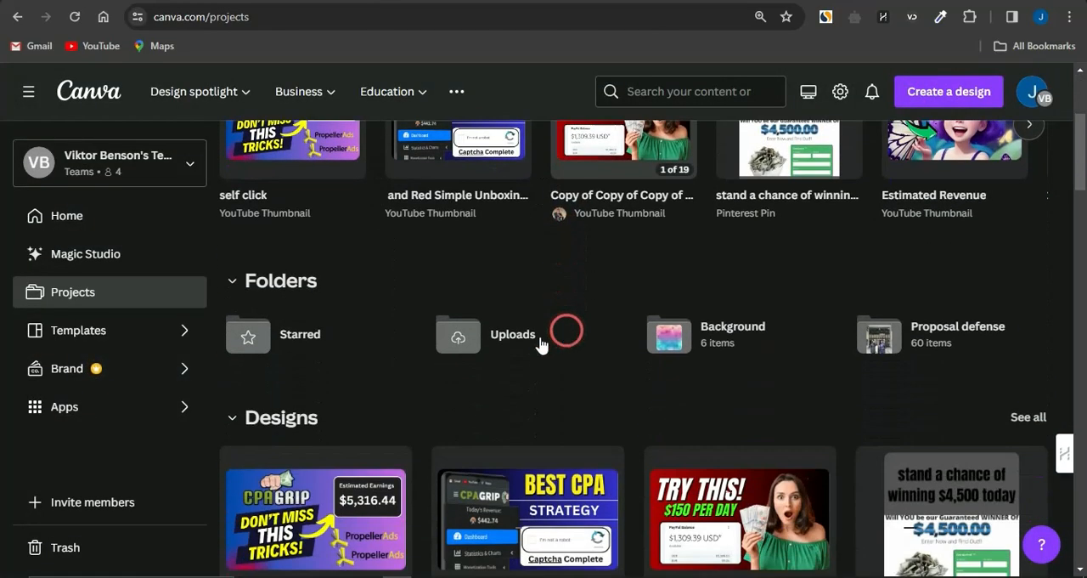
pyautogui.click(719, 336)
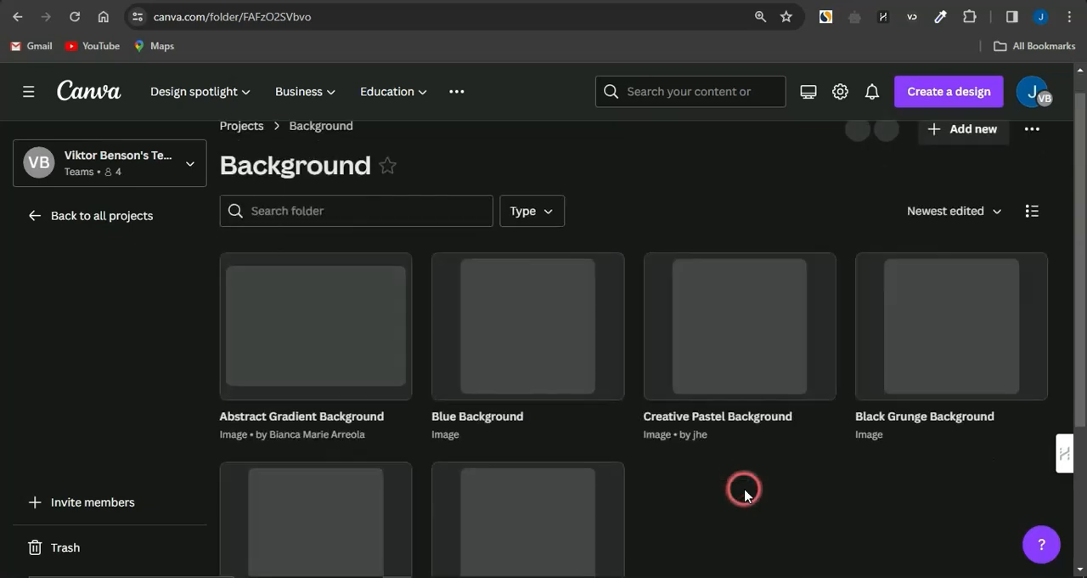
pyautogui.scroll(-1, 744, 489)
pyautogui.scroll(-1, 745, 492)
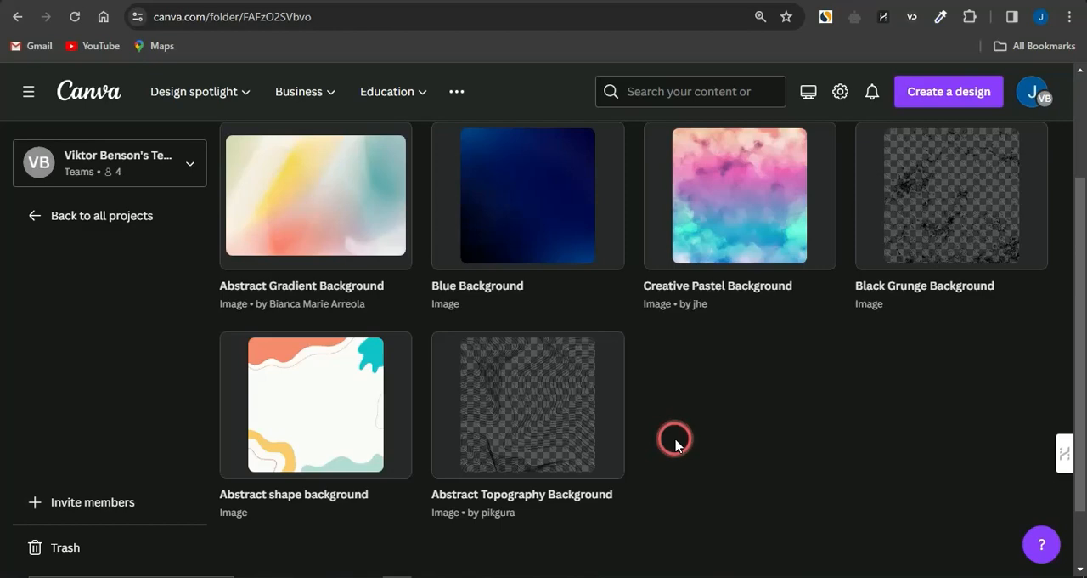
pyautogui.scroll(2, 675, 442)
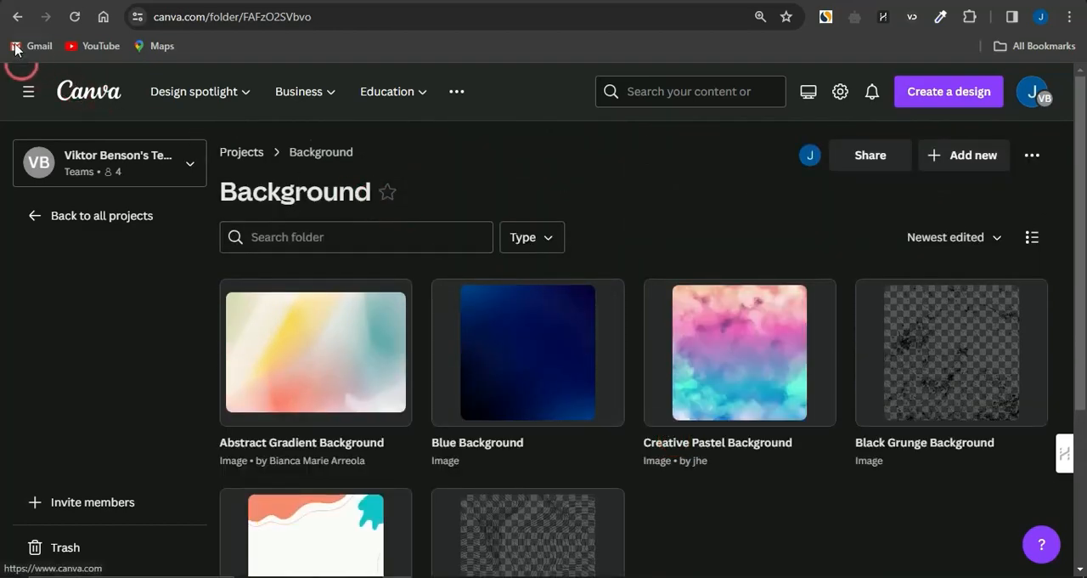
pyautogui.click(34, 215)
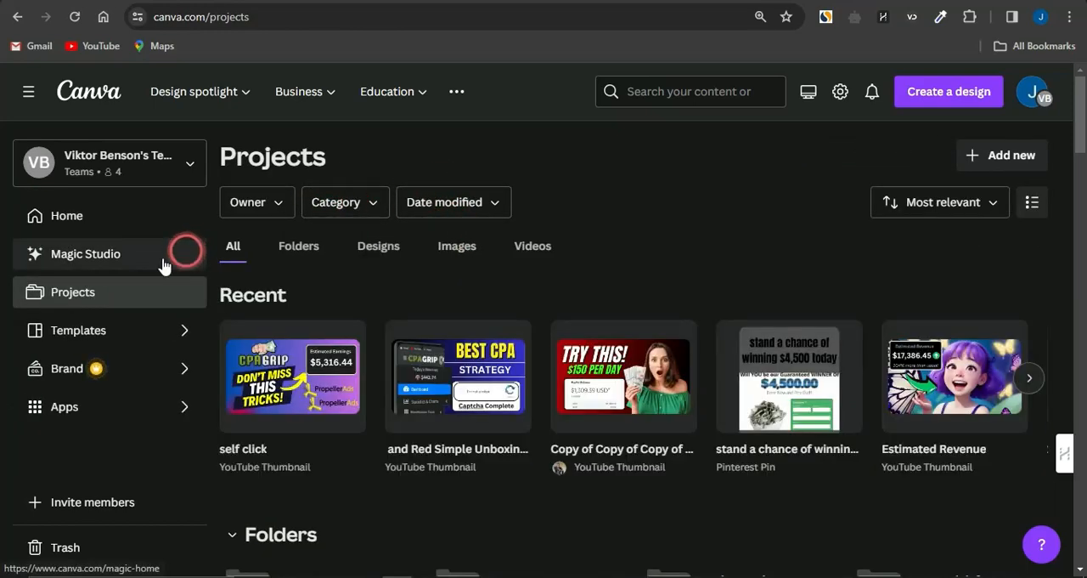
pyautogui.click(190, 301)
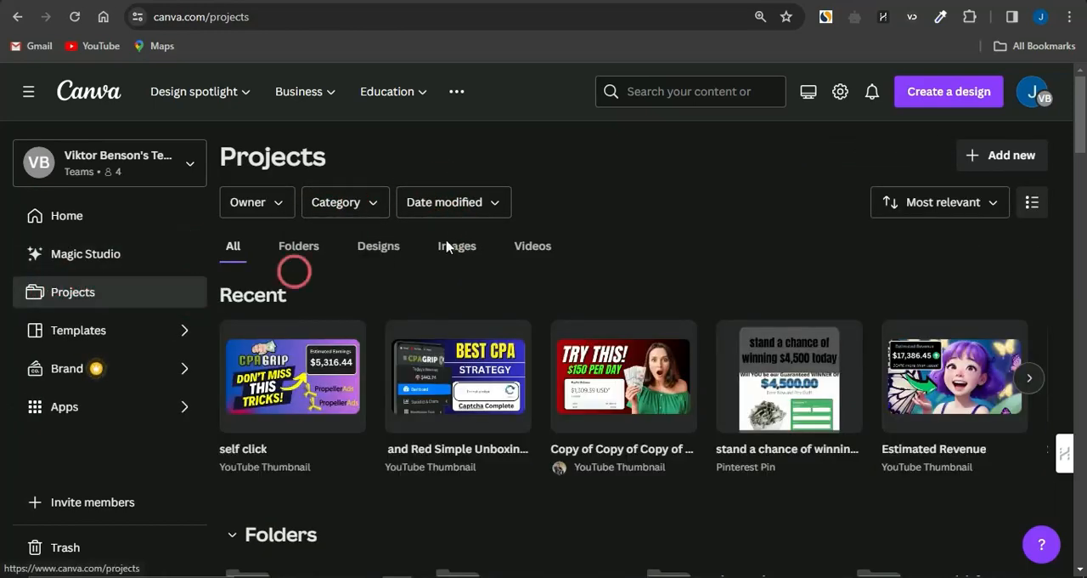
# Step: Search Canva for "pinterest pin", limit the results to templates and browse the Pinterest Pin designs
pyautogui.click(687, 91)
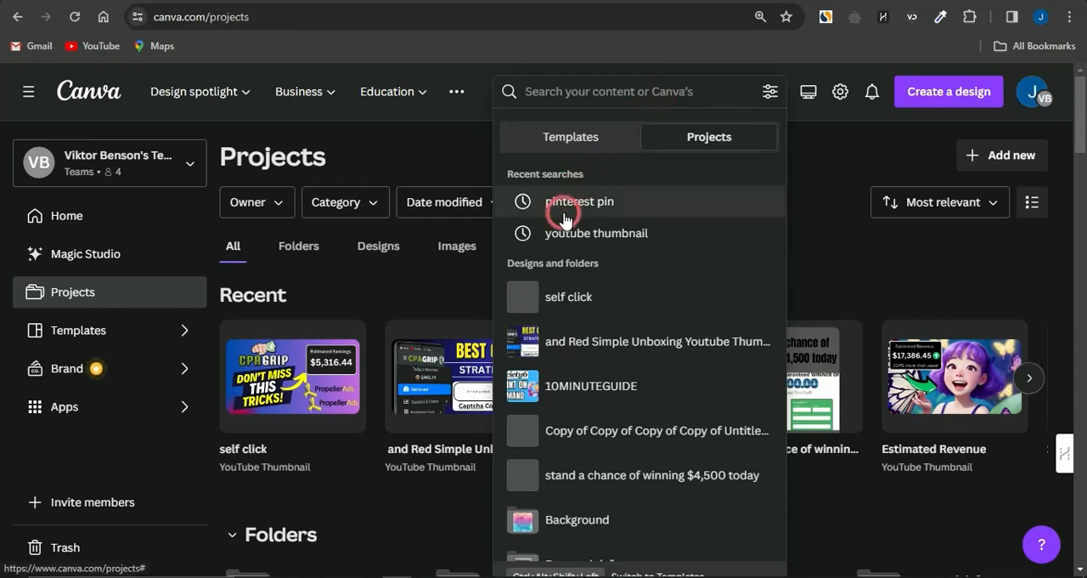
pyautogui.click(563, 212)
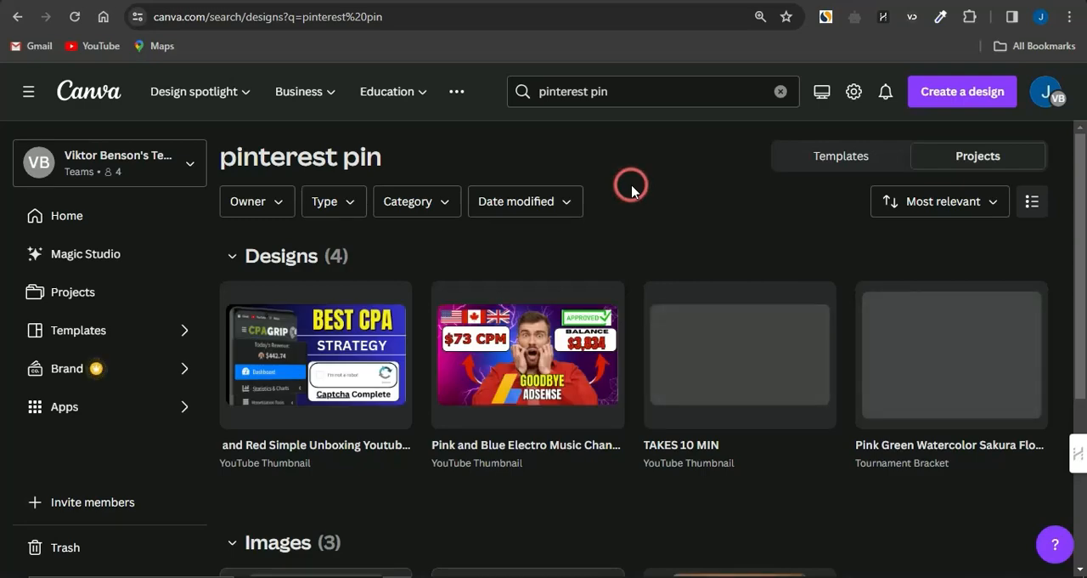
pyautogui.click(839, 153)
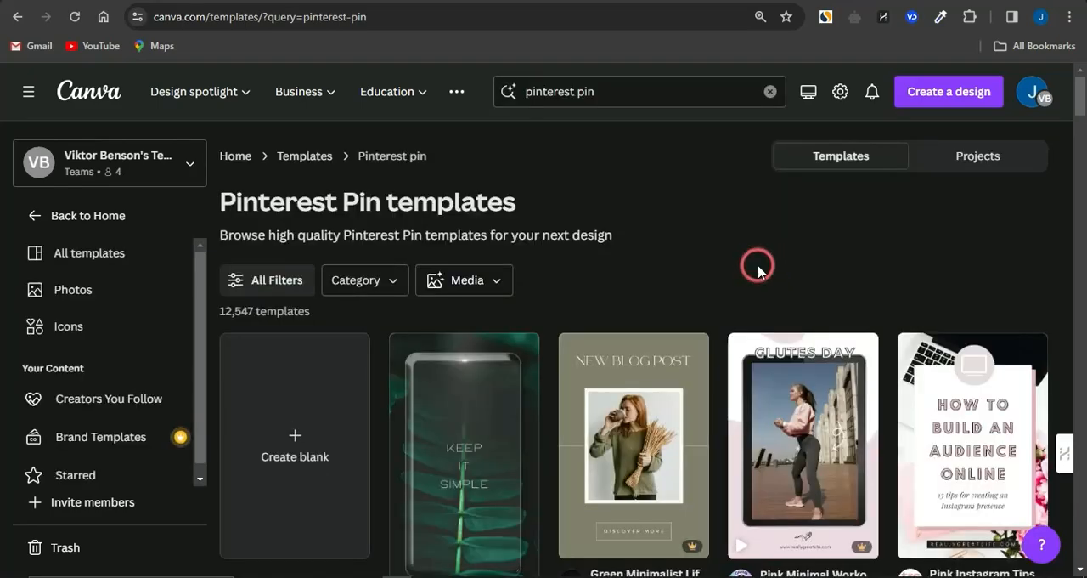
pyautogui.scroll(-2, 758, 270)
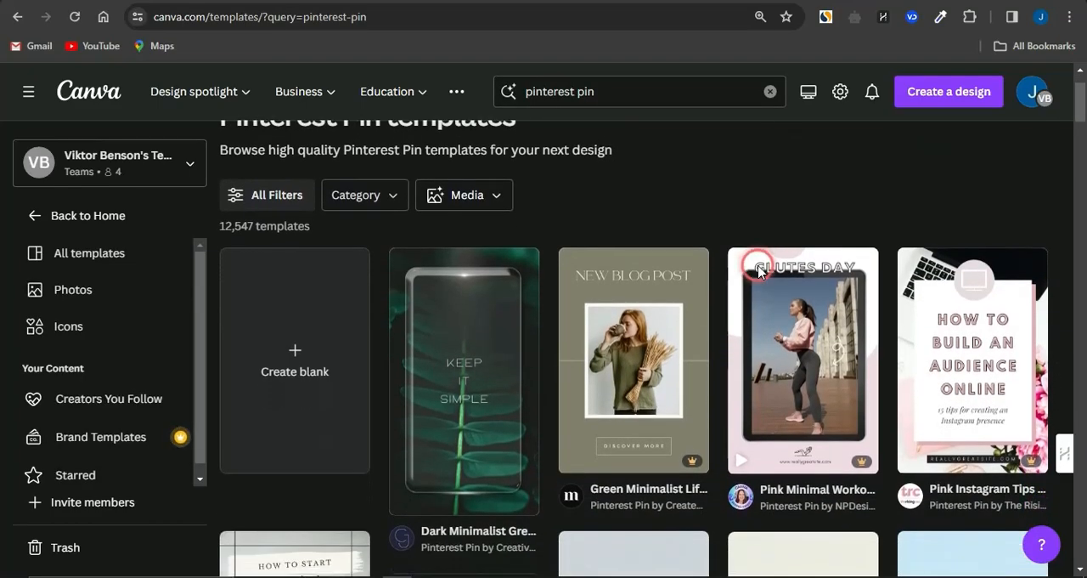
pyautogui.scroll(-1, 758, 270)
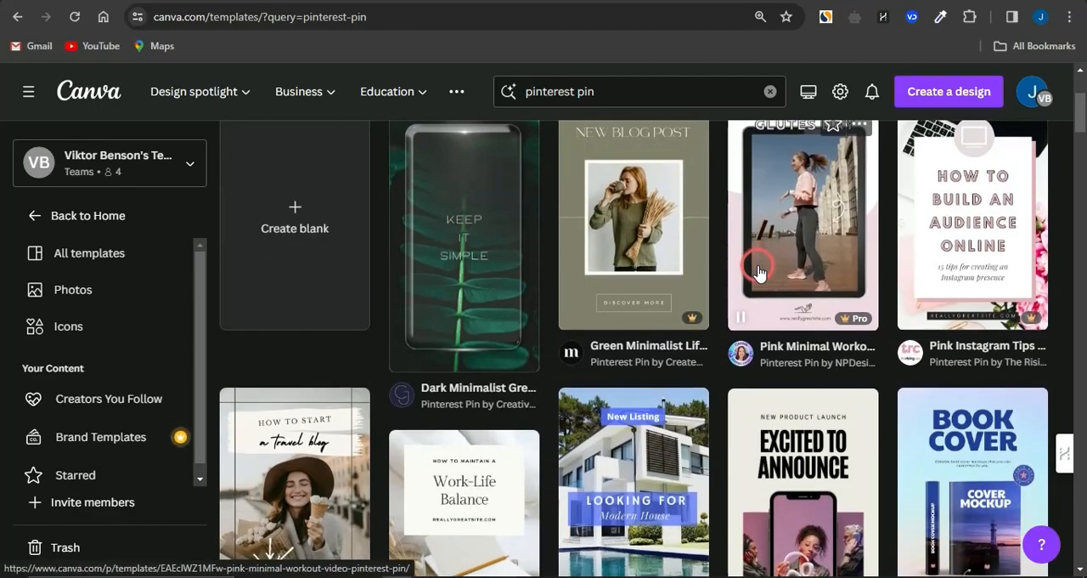
pyautogui.scroll(-2, 759, 270)
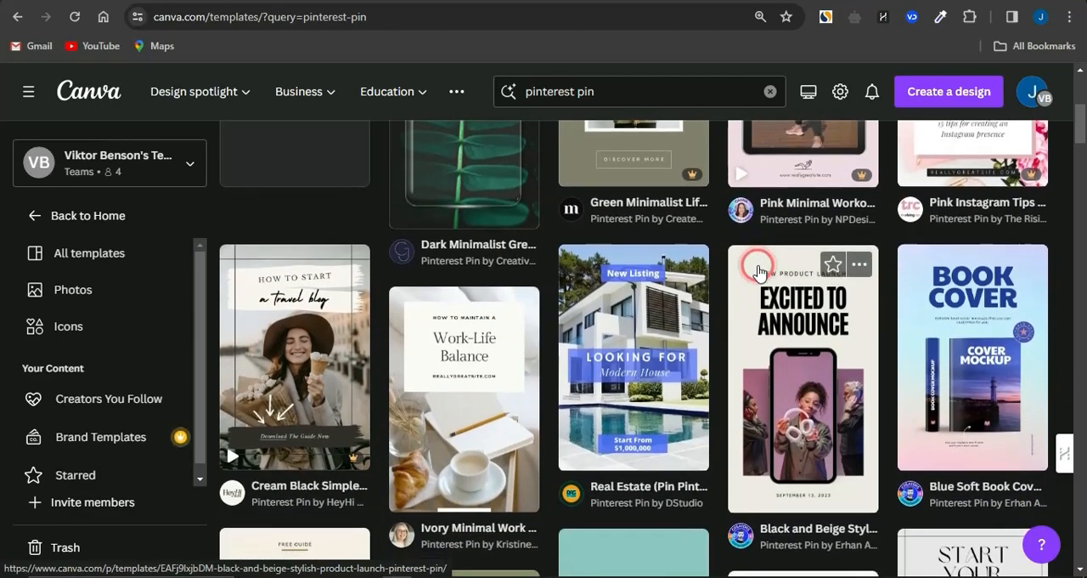
pyautogui.scroll(-2, 758, 270)
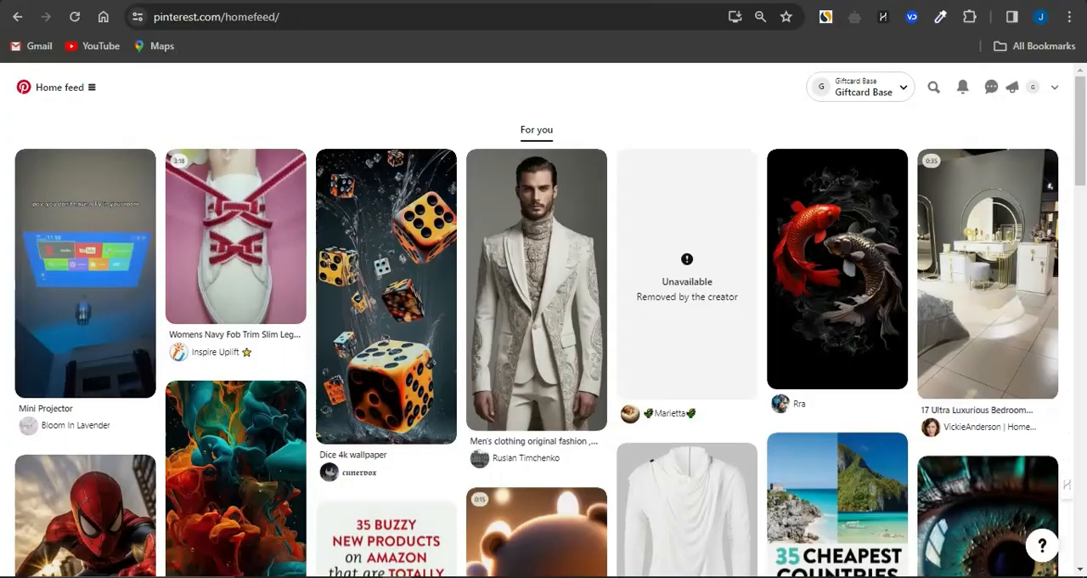
# Step: Look over the pins on the Pinterest home feed and return to the Canva template results
pyautogui.scroll(-3, 611, 255)
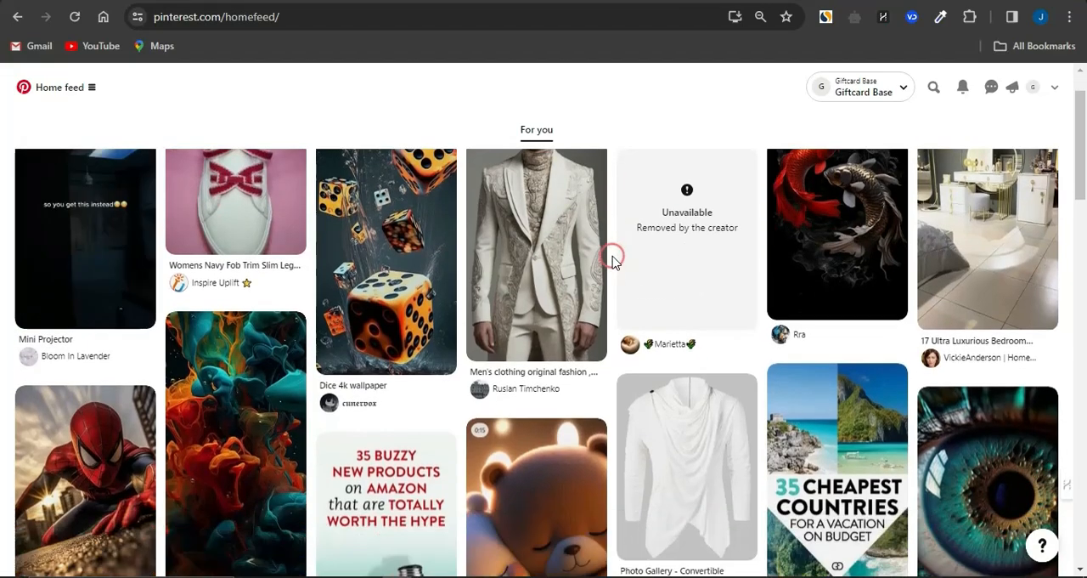
pyautogui.scroll(-5, 612, 257)
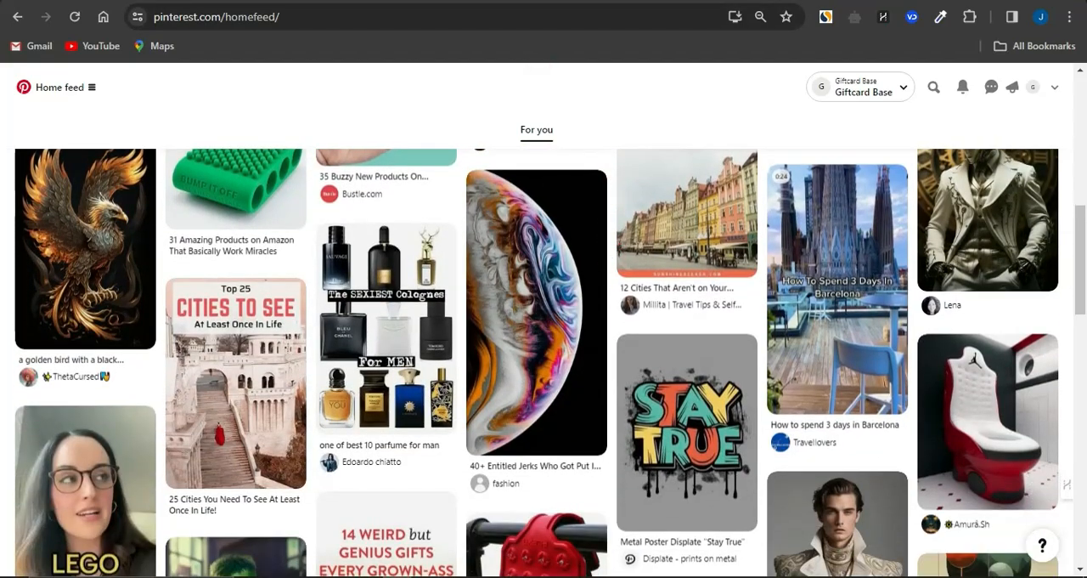
pyautogui.click(344, 1)
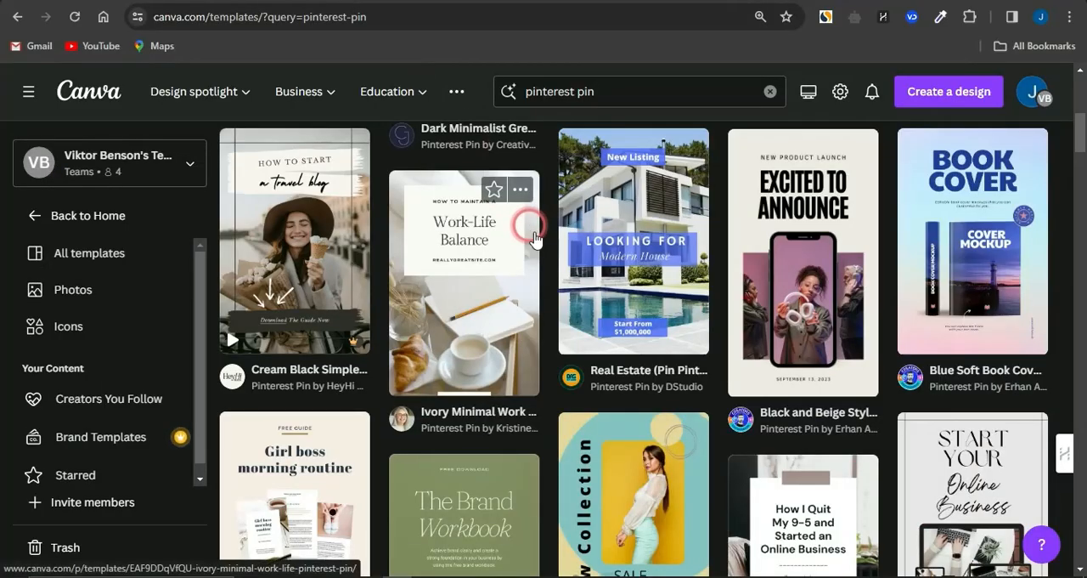
# Step: Find the Brown Minimalist Business Tips Pinterest Pin template and open it for customizing
pyautogui.scroll(-2, 583, 408)
pyautogui.scroll(-3, 590, 414)
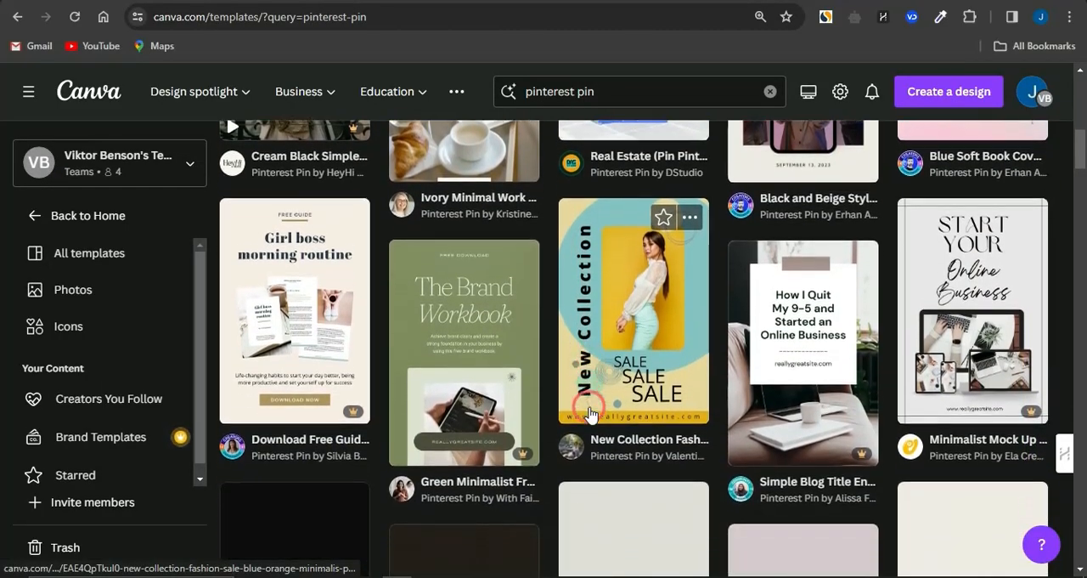
pyautogui.scroll(-2, 590, 413)
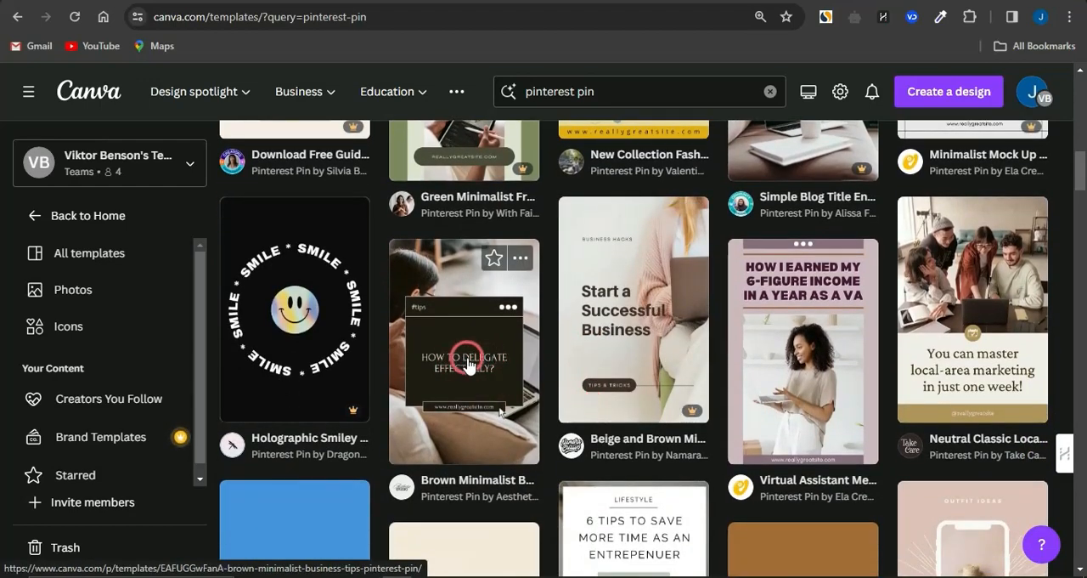
pyautogui.click(470, 364)
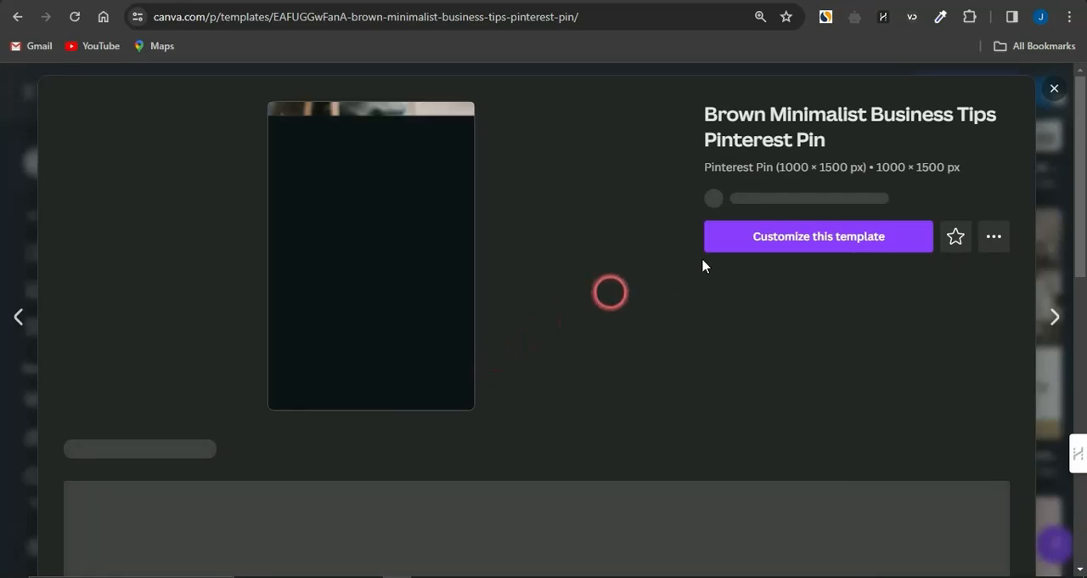
pyautogui.click(780, 245)
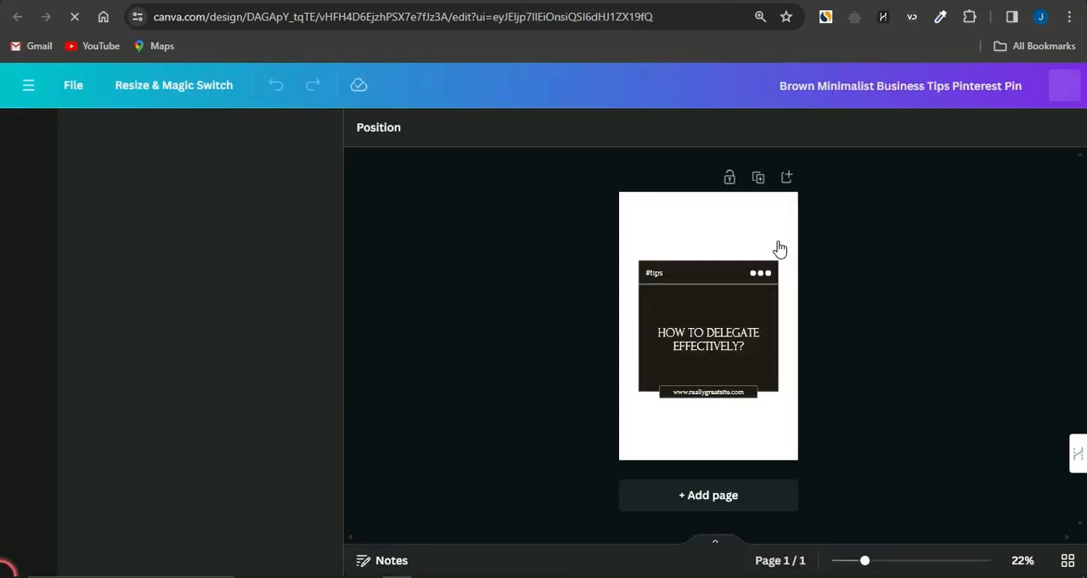
# Step: Delete the website address text and its small dark box from the lower edge of the pin's text card
pyautogui.click(712, 341)
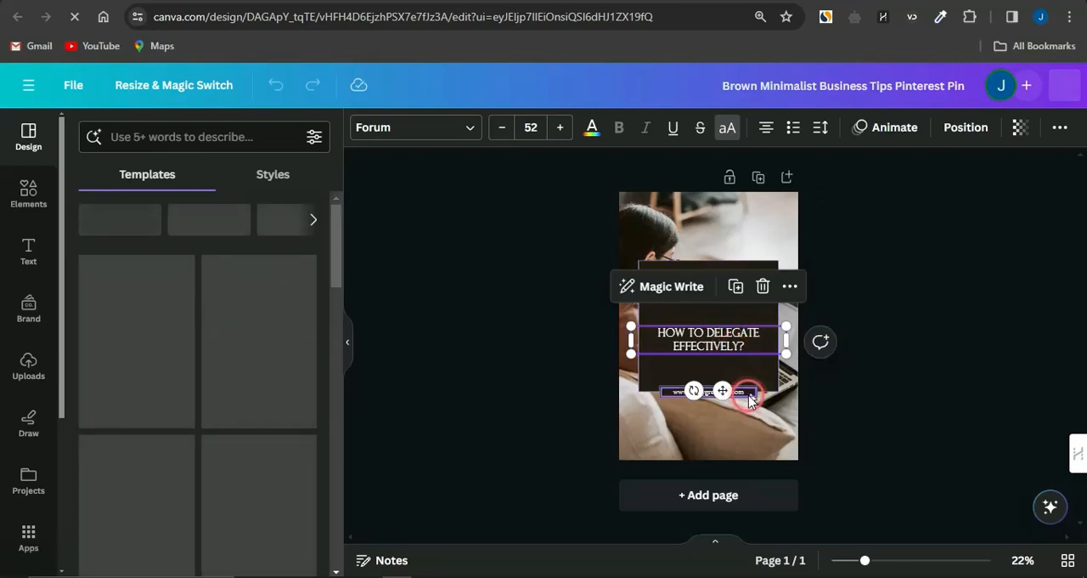
pyautogui.click(747, 393)
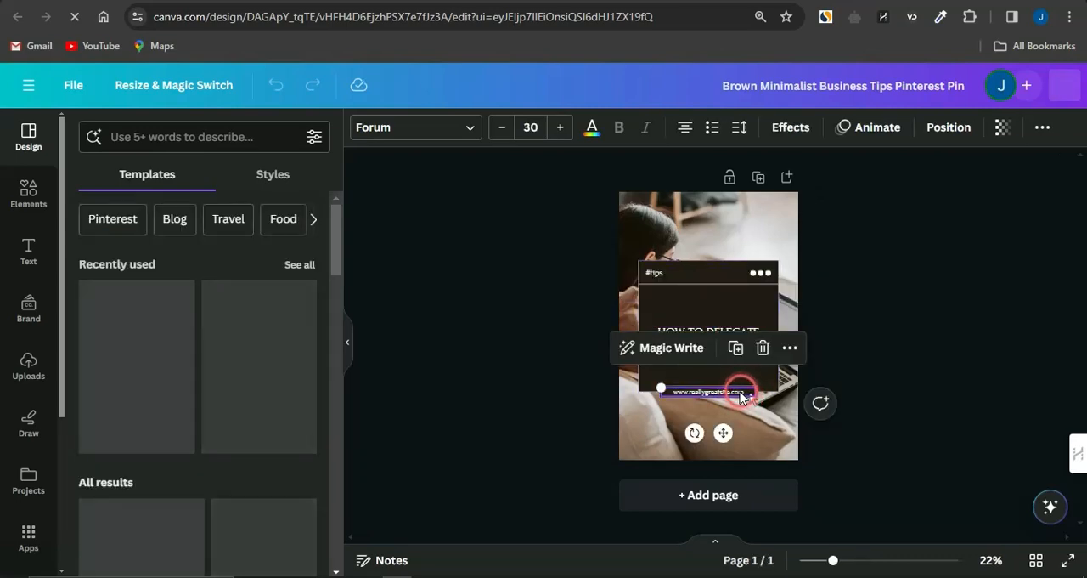
pyautogui.click(762, 348)
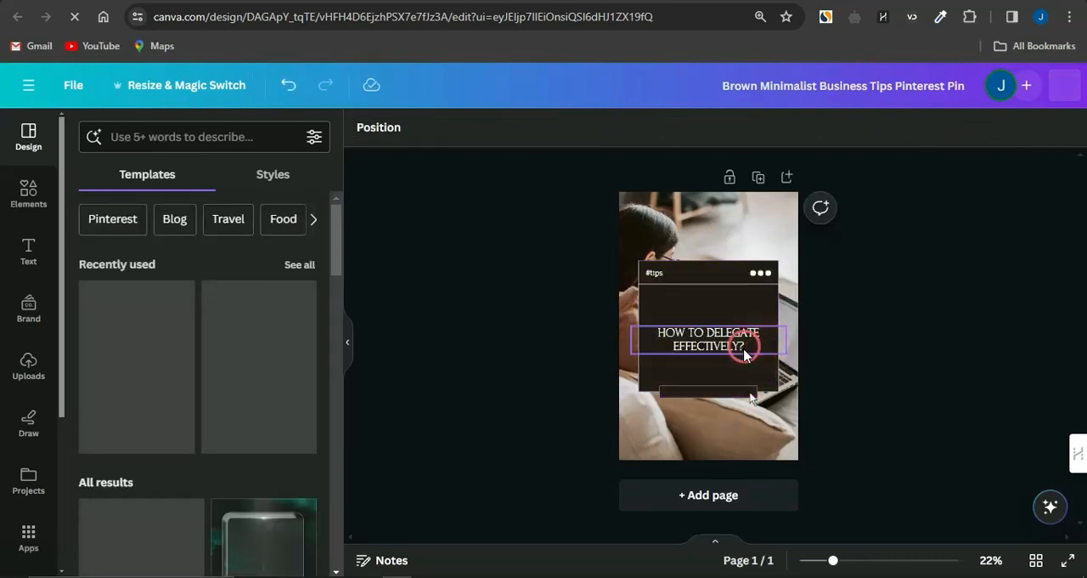
pyautogui.click(740, 390)
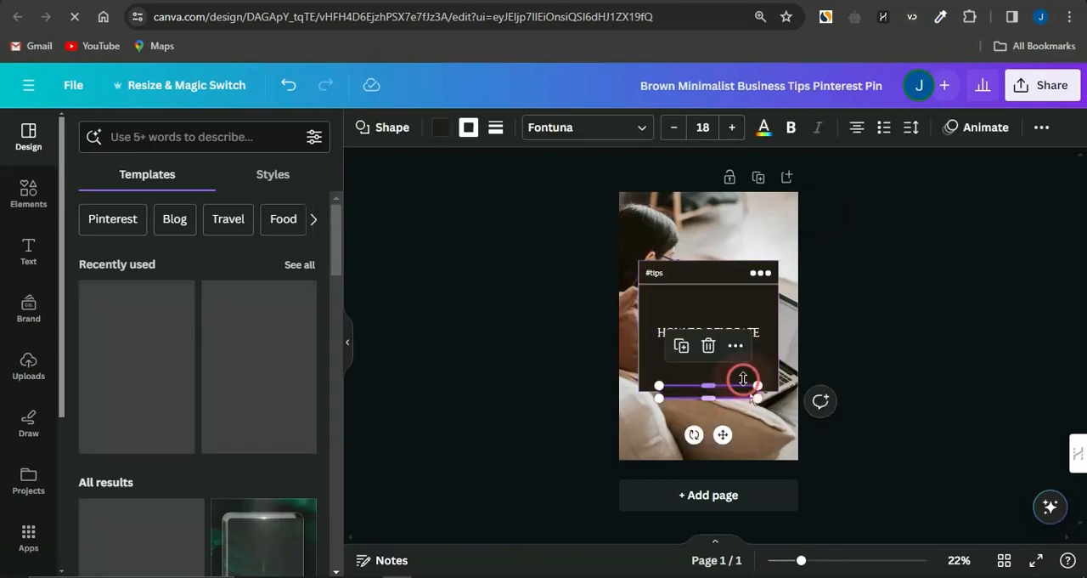
pyautogui.click(705, 348)
# Step: Replace the "#tips" text in the card's header with "OJ MARKETING"
pyautogui.click(669, 279)
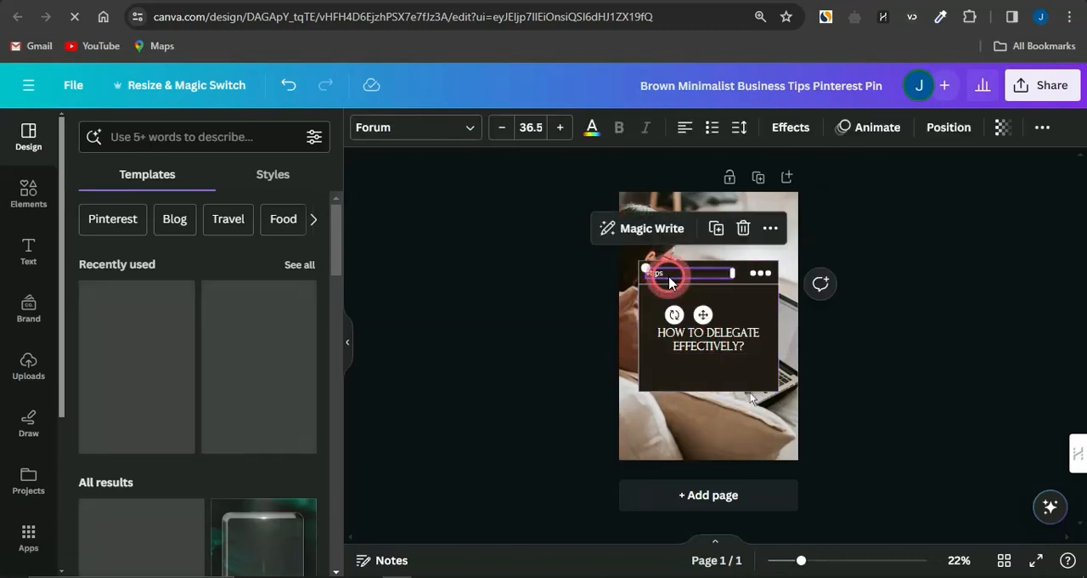
pyautogui.doubleClick(669, 283)
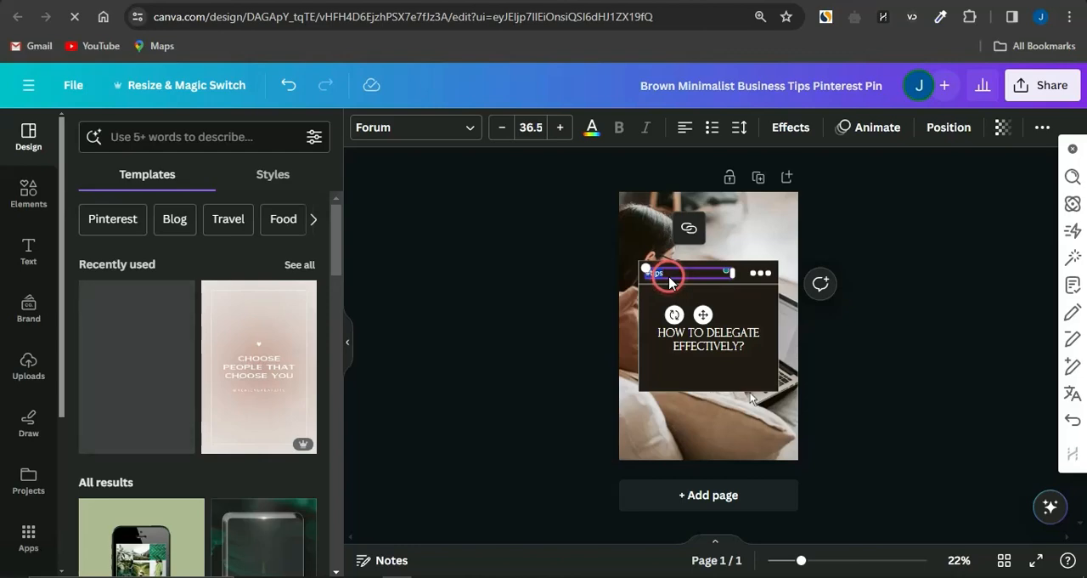
pyautogui.write('OJ MARKETING')
pyautogui.click(552, 282)
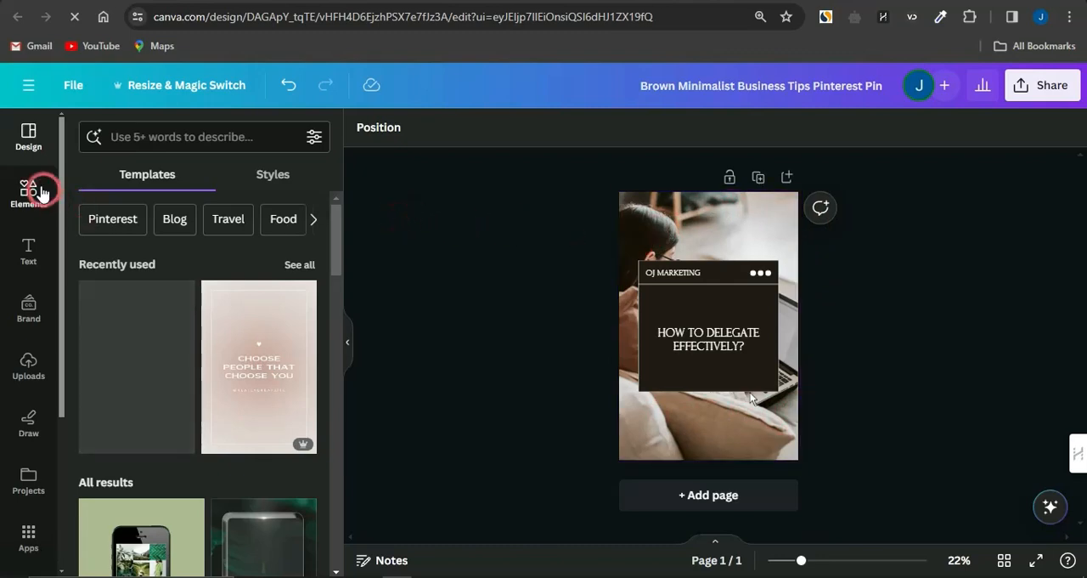
pyautogui.click(160, 142)
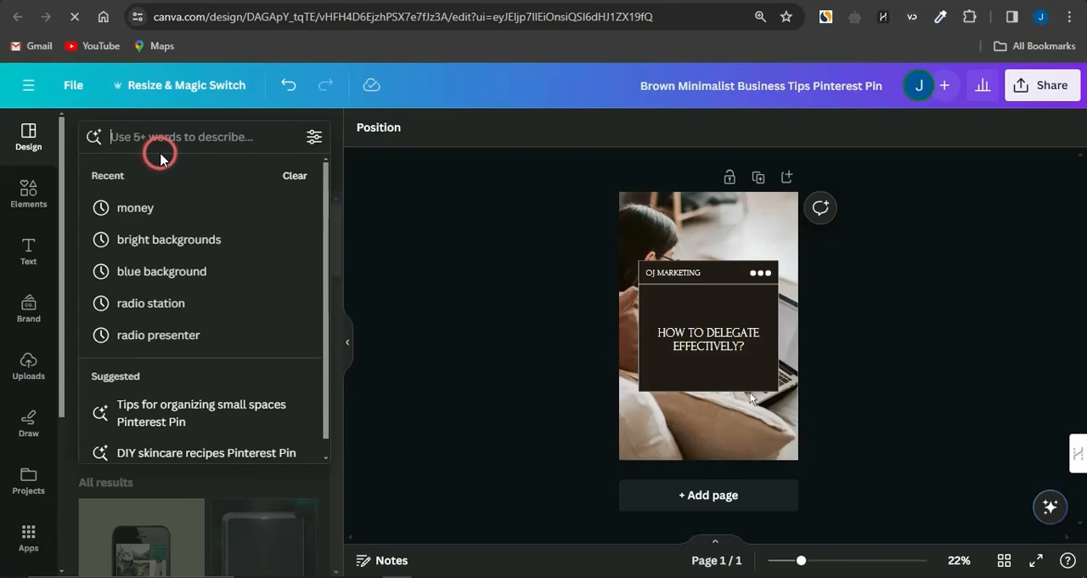
pyautogui.write('LIGHT BACKGR')
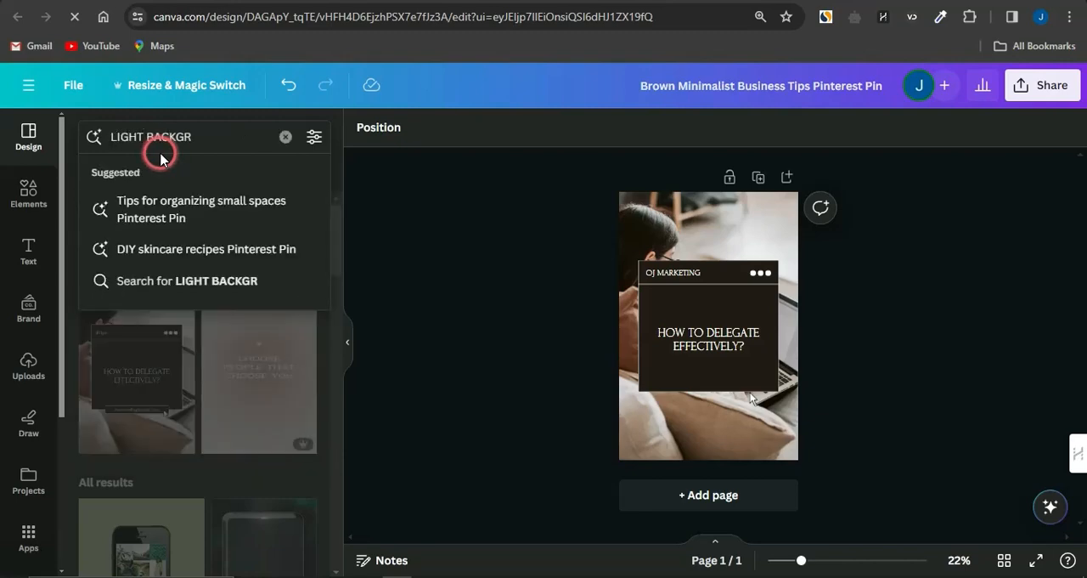
# Step: Search the elements library for "Light background" and show all the photo results
pyautogui.click(24, 188)
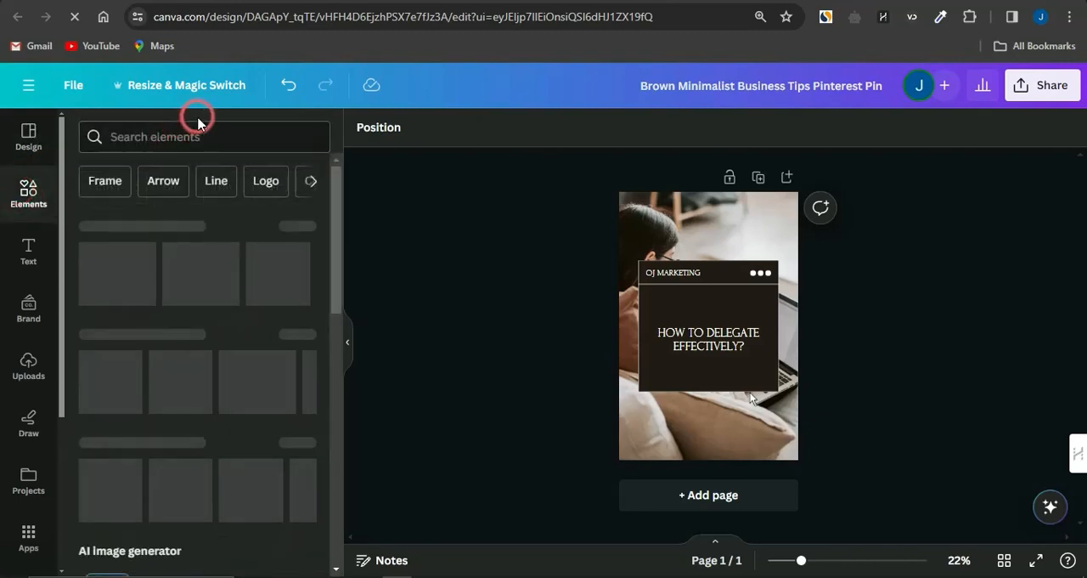
pyautogui.click(176, 136)
pyautogui.click(161, 204)
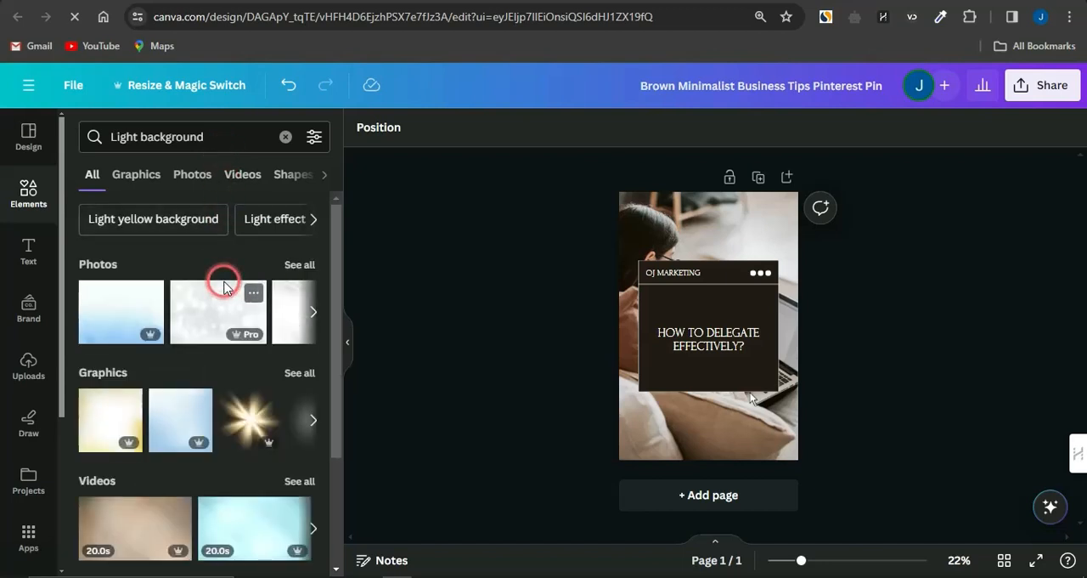
pyautogui.click(301, 265)
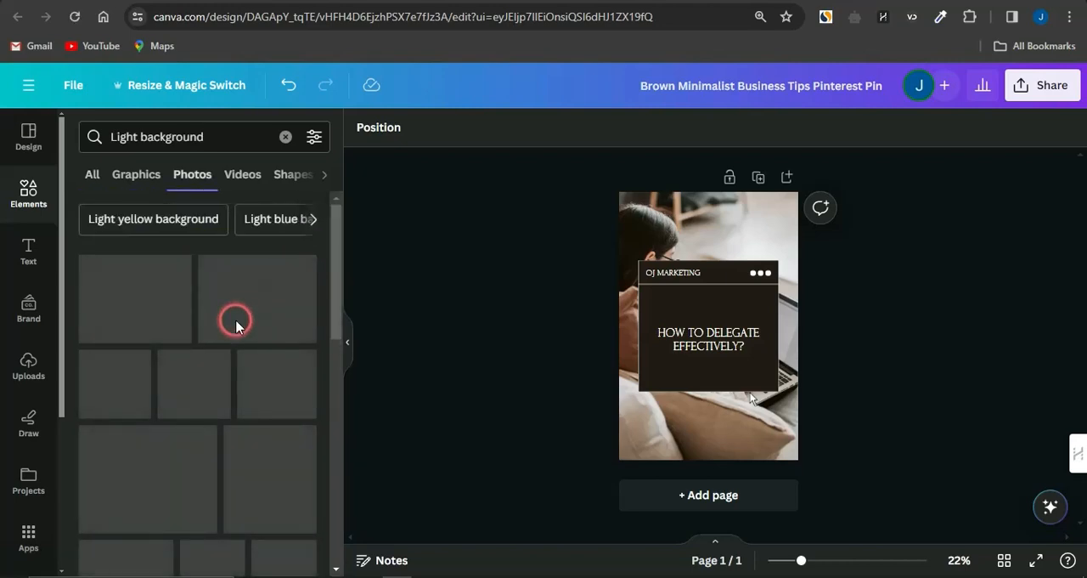
# Step: Add the photo "Concrete Background with Light and Smoke" to the Background folder
pyautogui.scroll(-5, 221, 438)
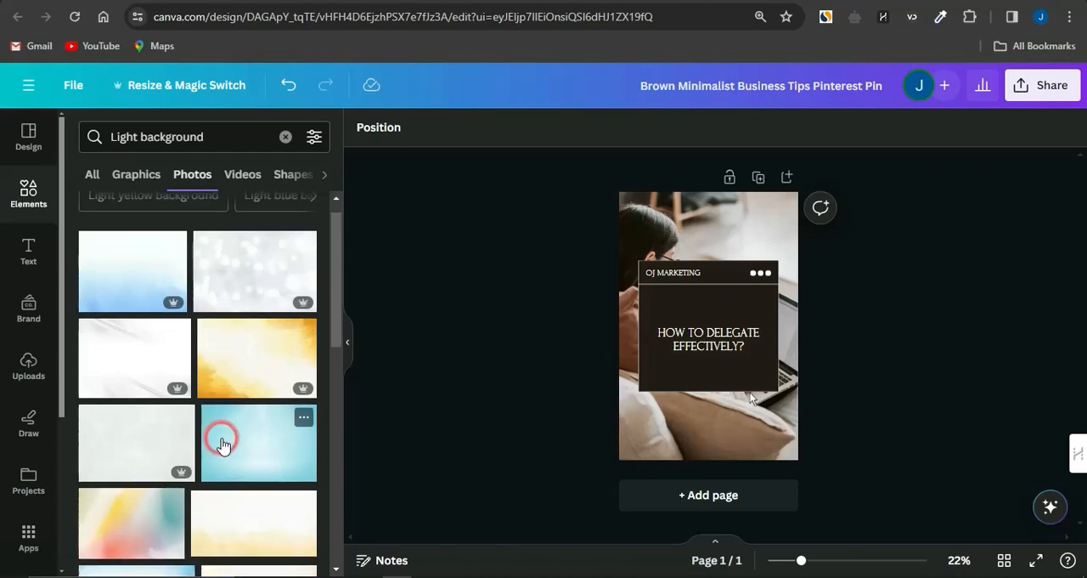
pyautogui.scroll(-3, 221, 442)
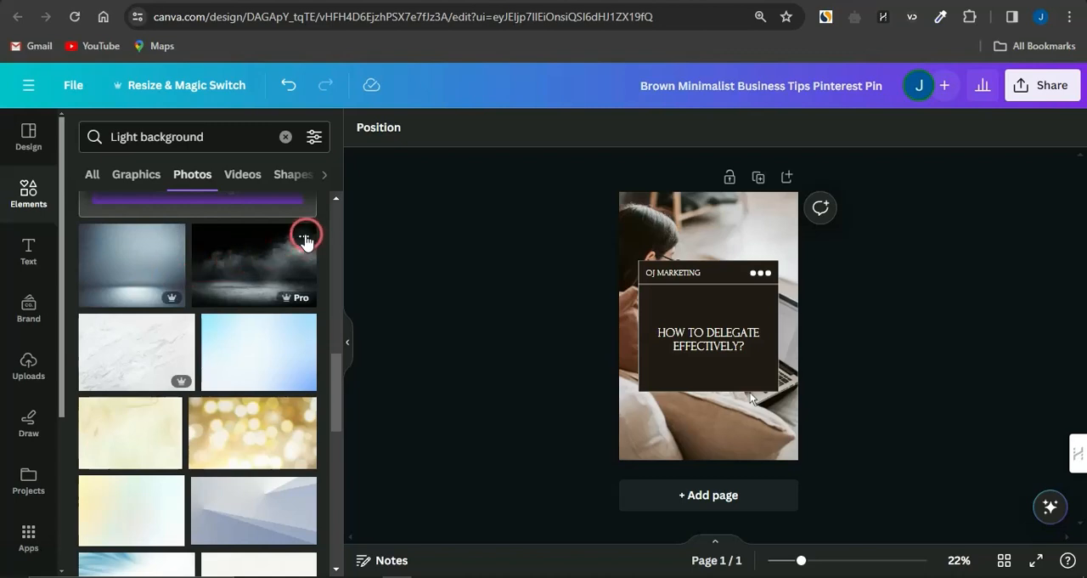
pyautogui.click(305, 241)
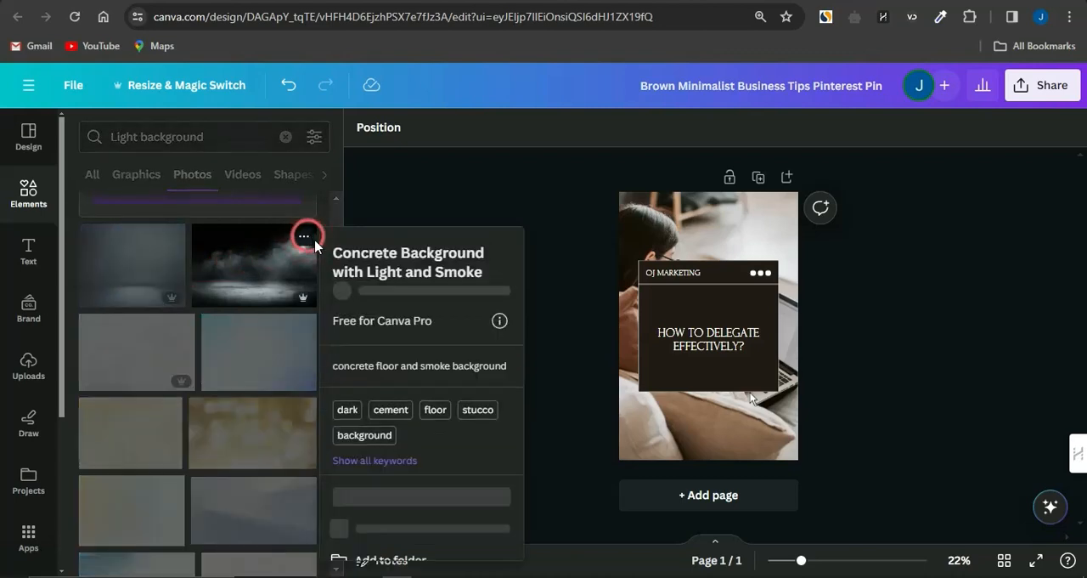
pyautogui.click(416, 515)
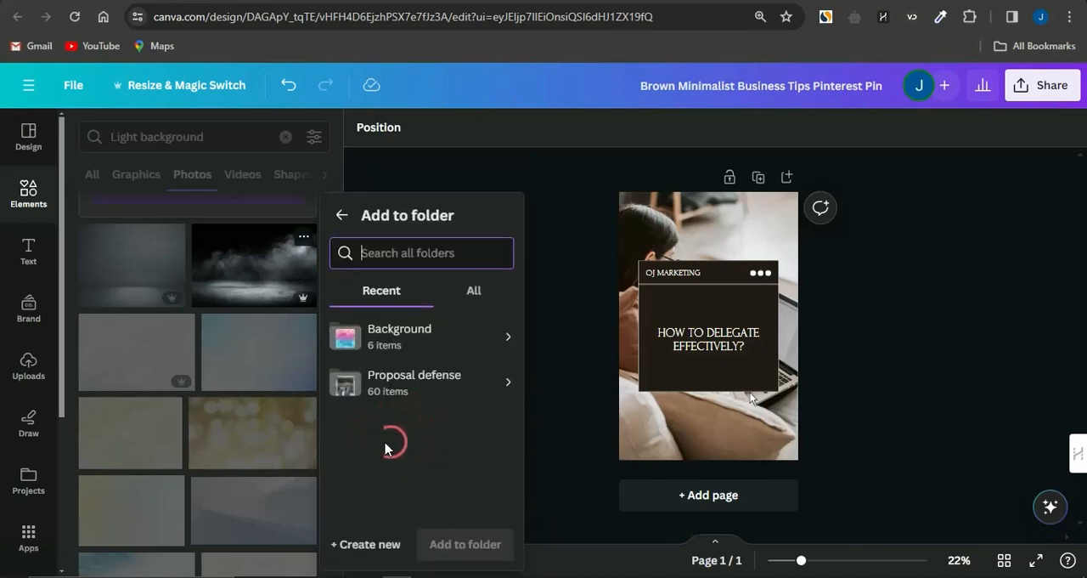
pyautogui.click(390, 348)
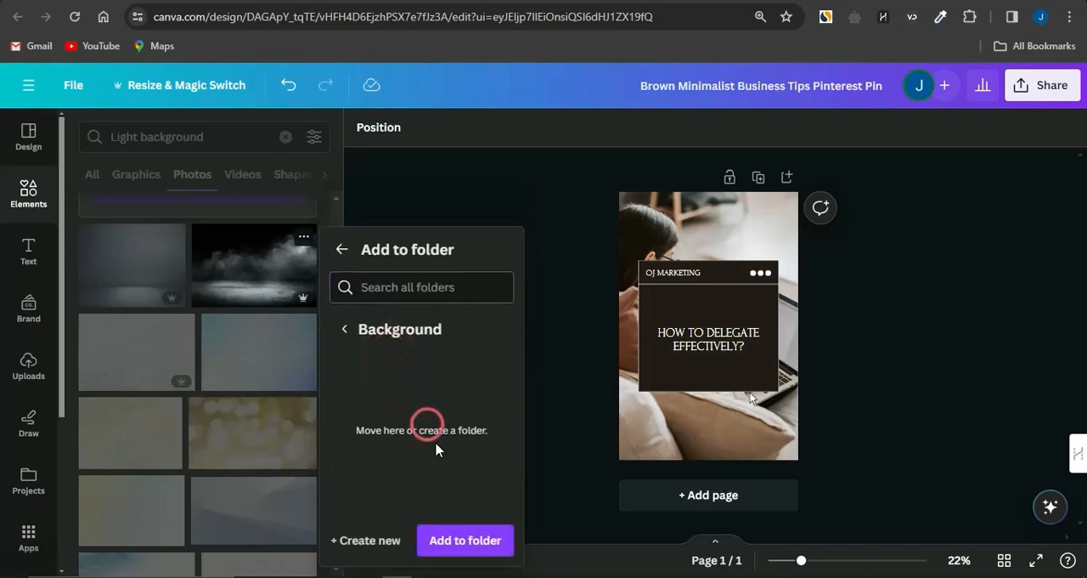
pyautogui.click(466, 540)
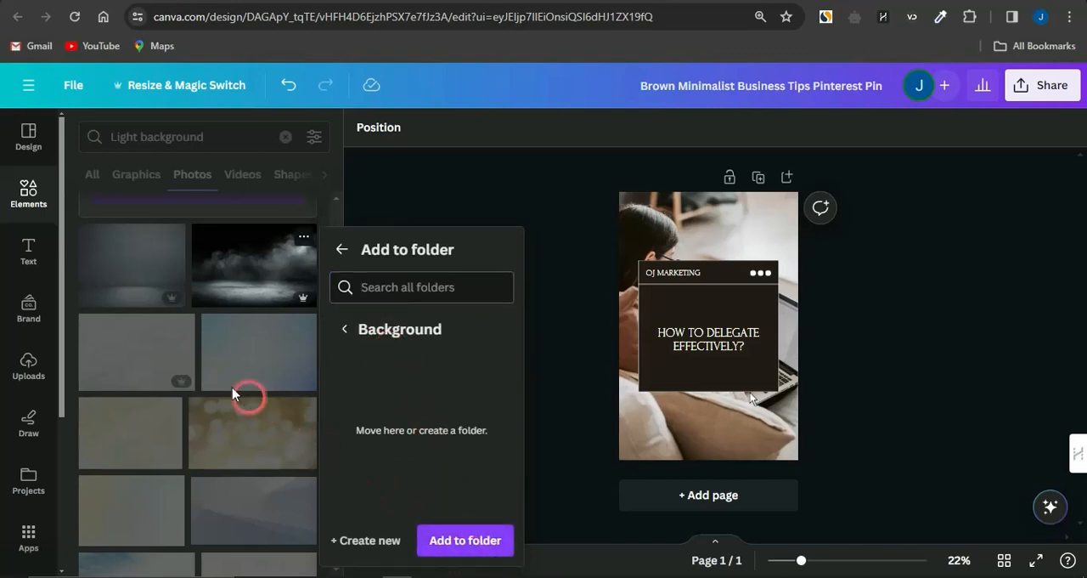
# Step: Add the photo "Dark Background with Neon Lights" to the Background folder
pyautogui.scroll(-10, 229, 462)
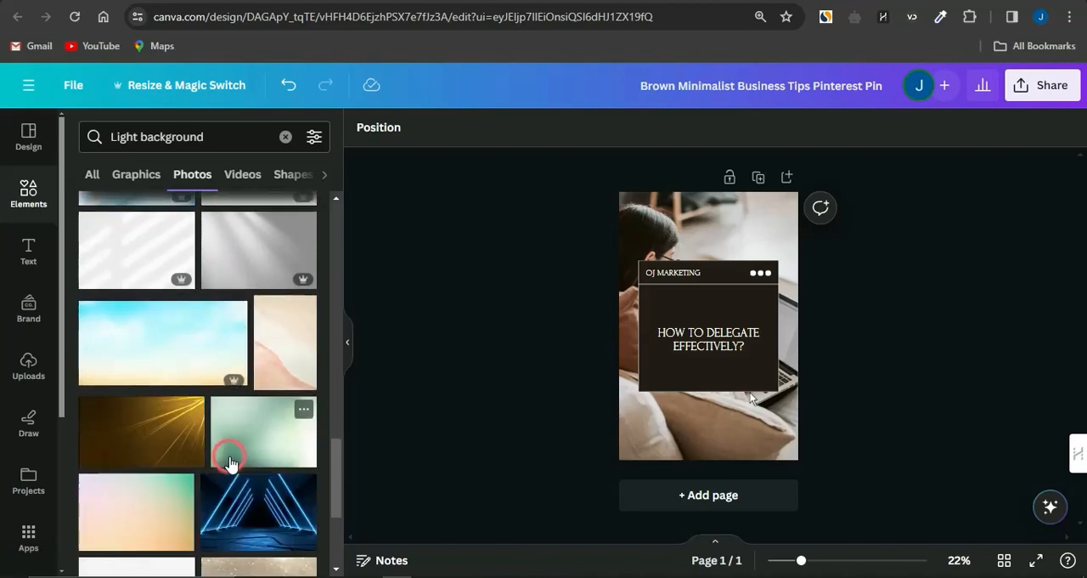
pyautogui.scroll(-1, 272, 510)
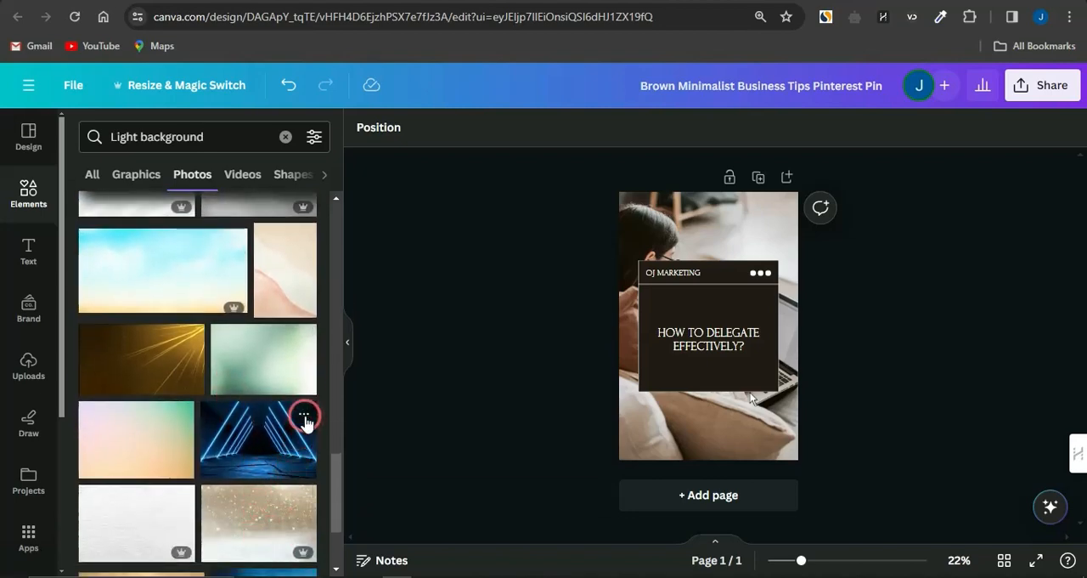
pyautogui.click(304, 417)
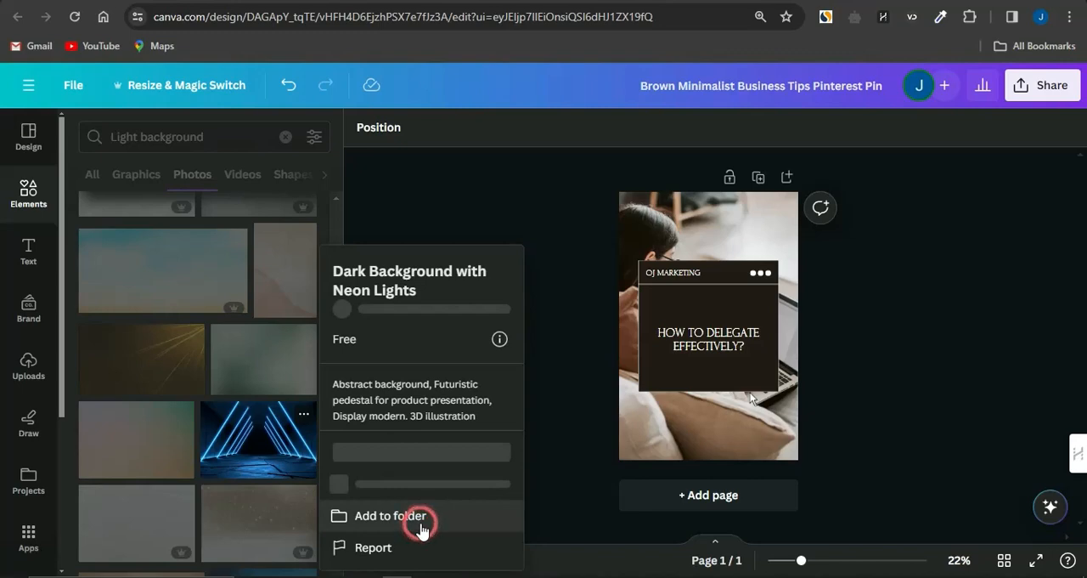
pyautogui.click(423, 525)
pyautogui.click(408, 344)
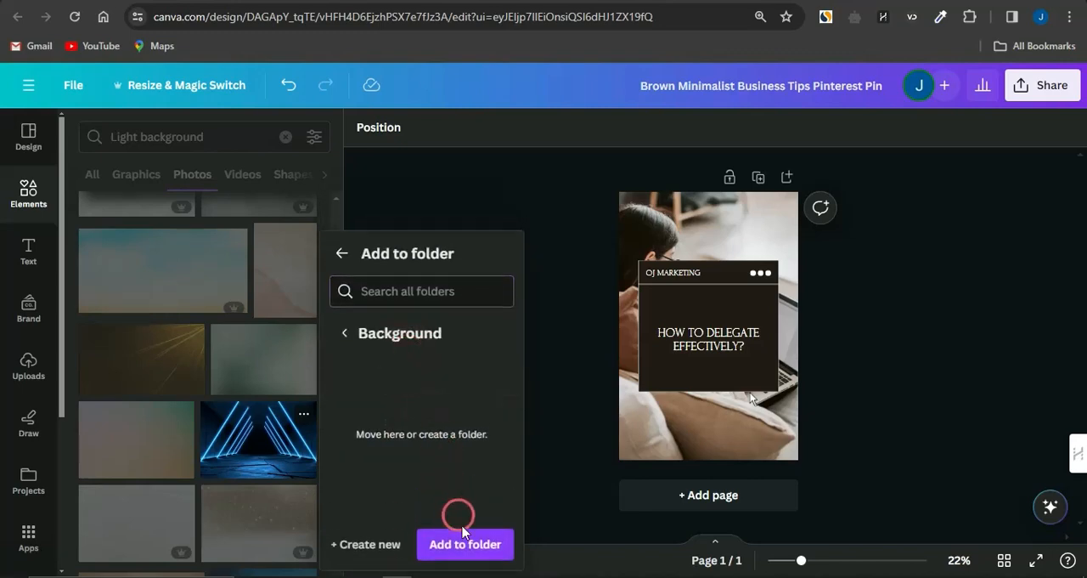
pyautogui.click(468, 540)
pyautogui.click(249, 355)
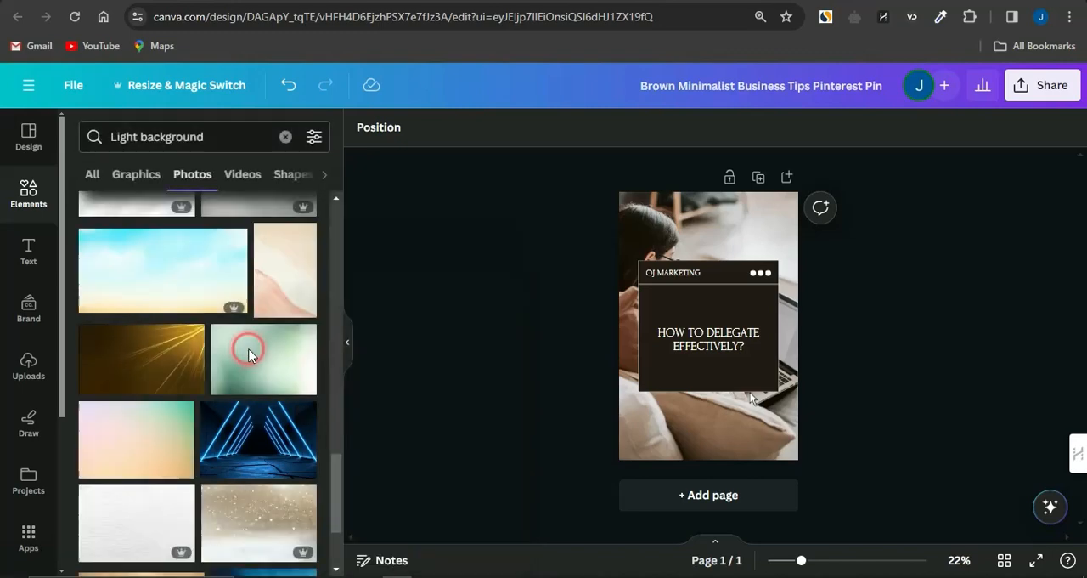
# Step: Search the elements library for "Frame" instead and add the square landscape frame to the page
pyautogui.scroll(-10, 275, 468)
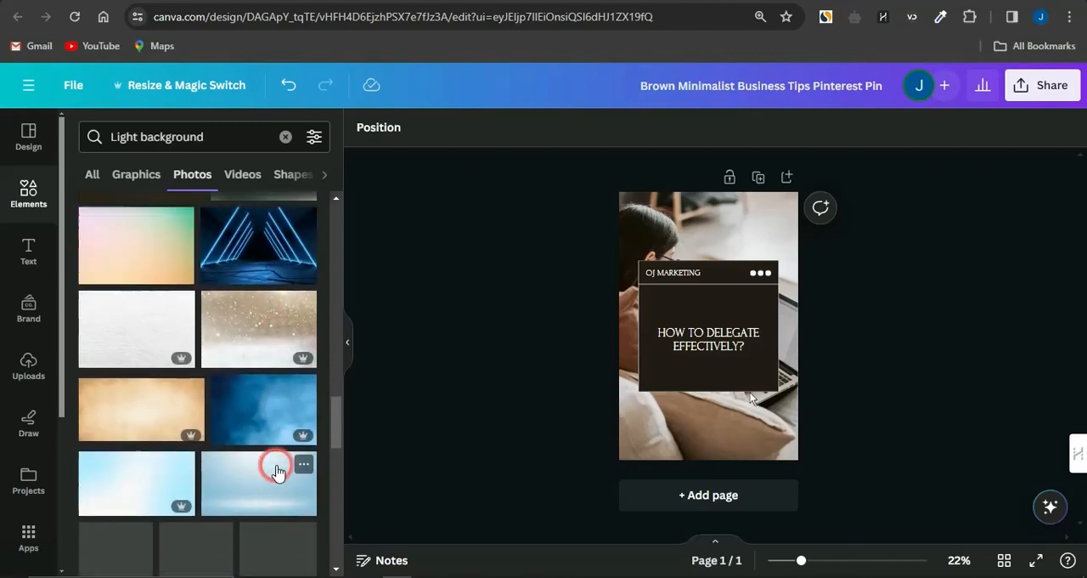
pyautogui.click(285, 138)
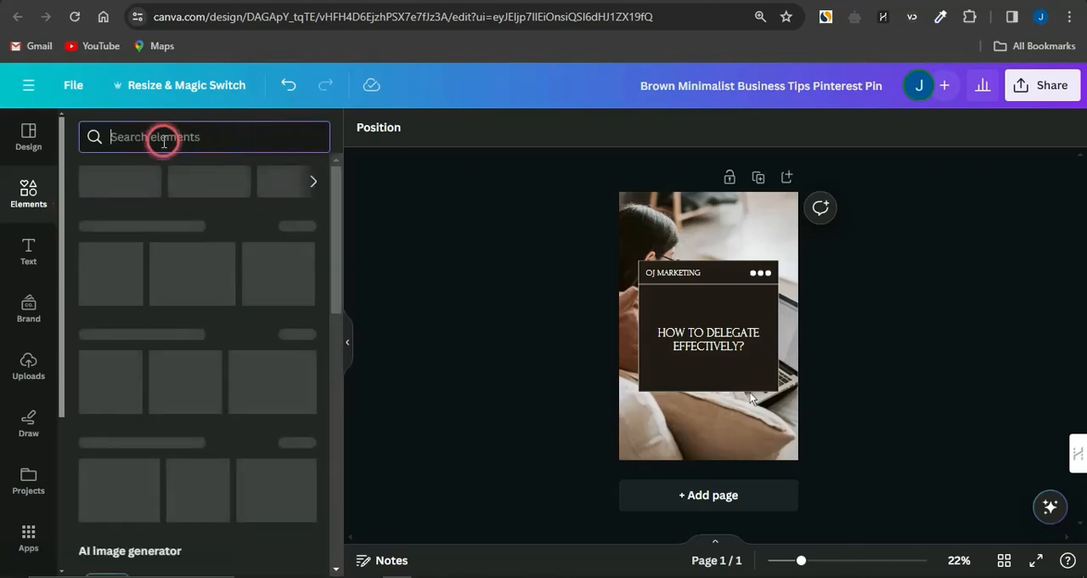
pyautogui.write('FR')
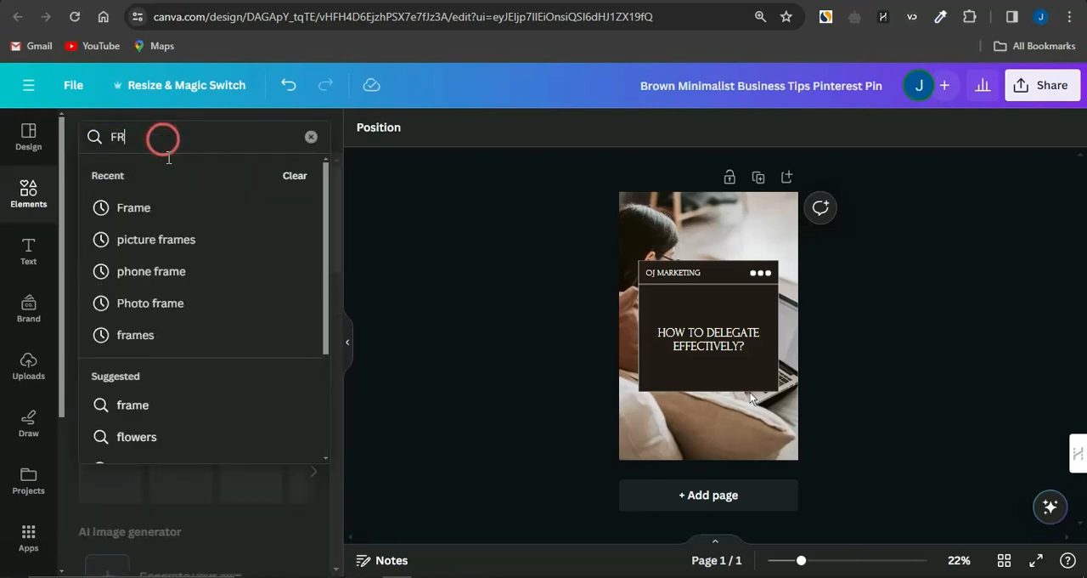
pyautogui.click(156, 217)
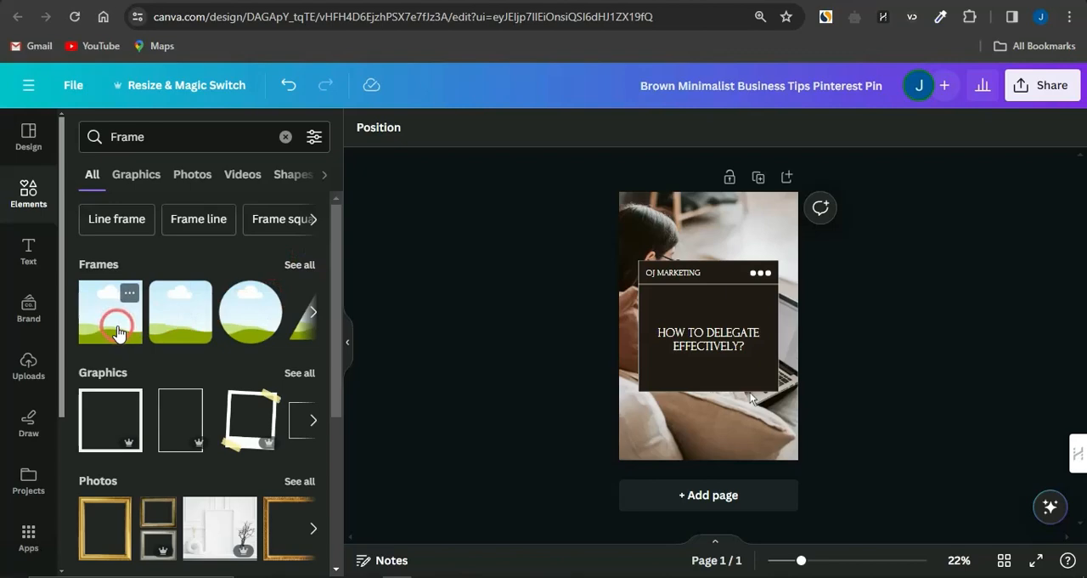
pyautogui.click(119, 333)
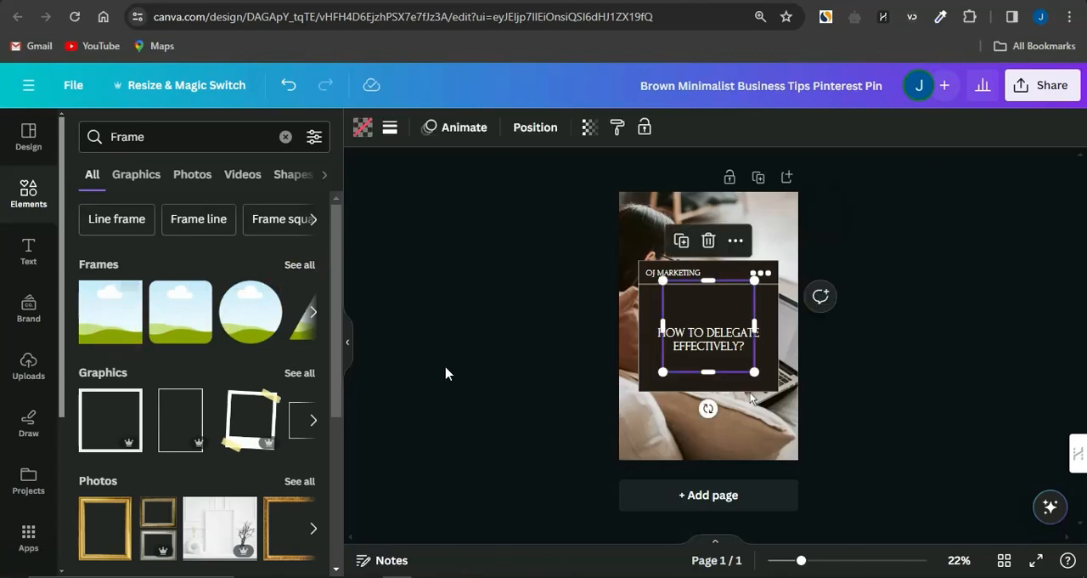
# Step: Delete the page's background photo, then move and enlarge the square landscape frame so it is centred and covers the whole page
pyautogui.click(647, 433)
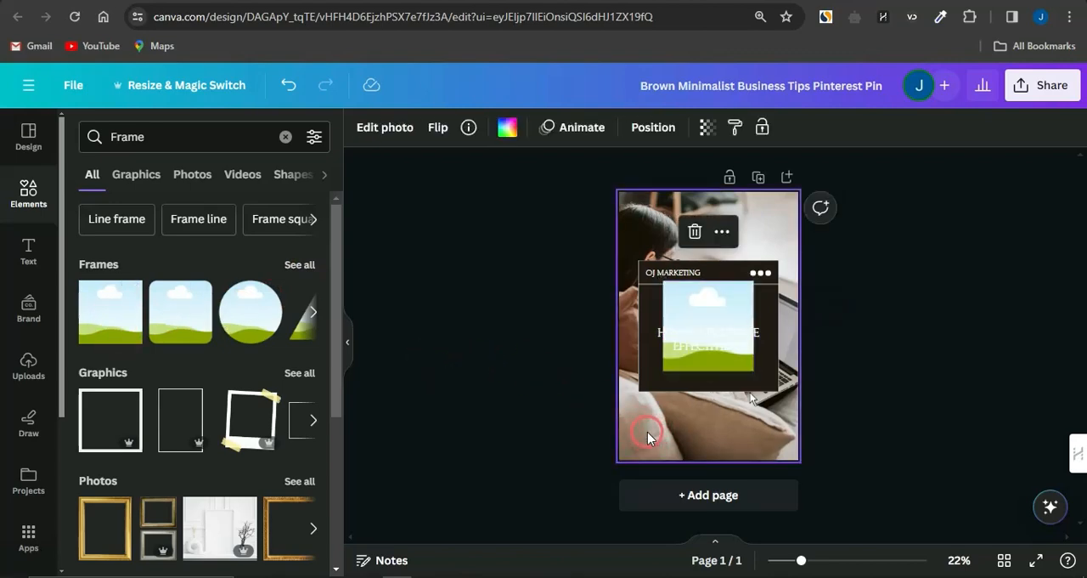
pyautogui.press('Delete')
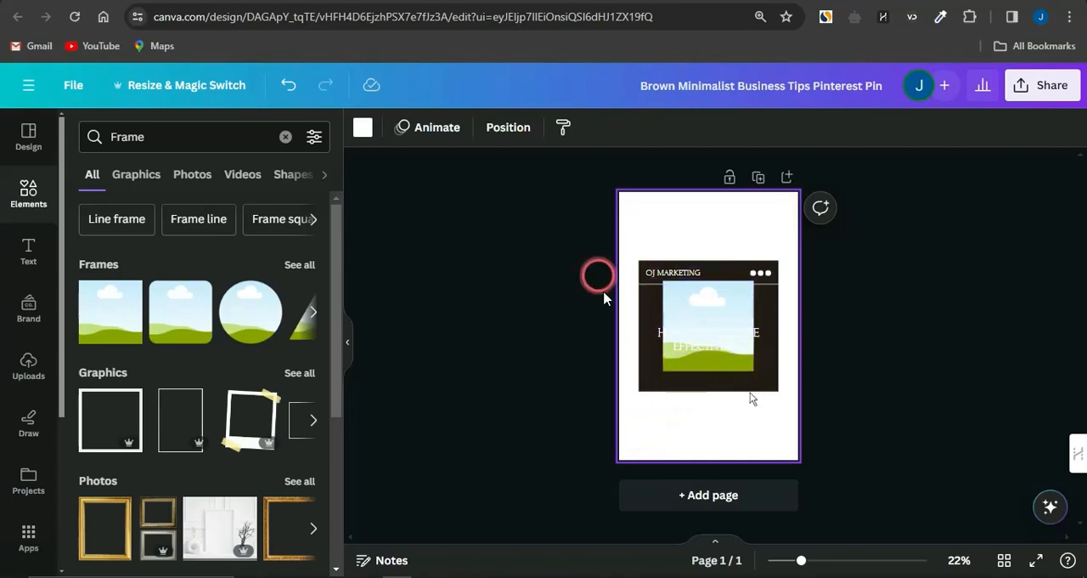
pyautogui.moveTo(711, 329); pyautogui.dragTo(654, 233)
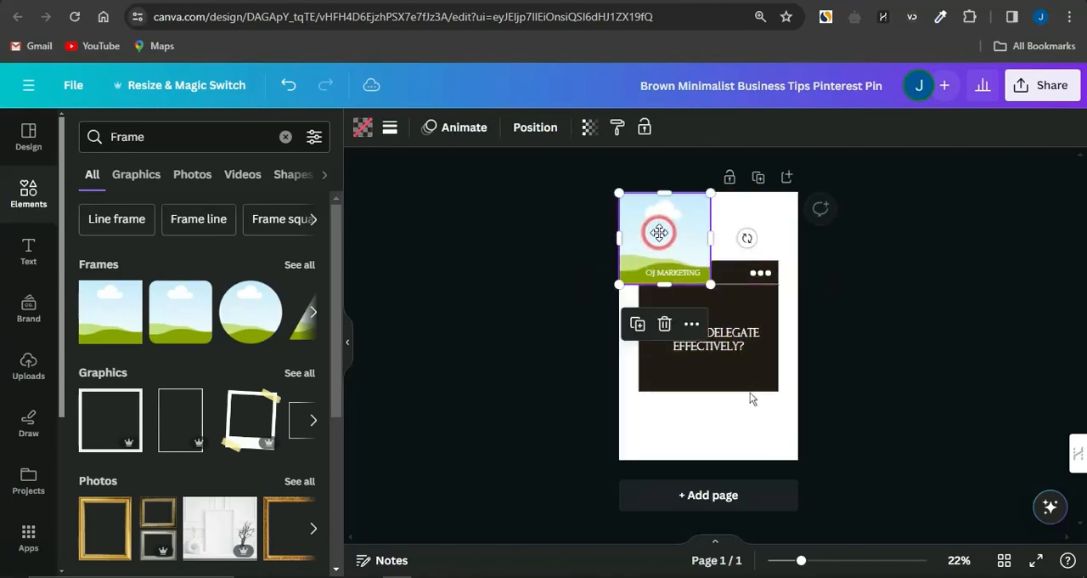
pyautogui.moveTo(709, 284); pyautogui.dragTo(828, 527)
pyautogui.click(767, 352)
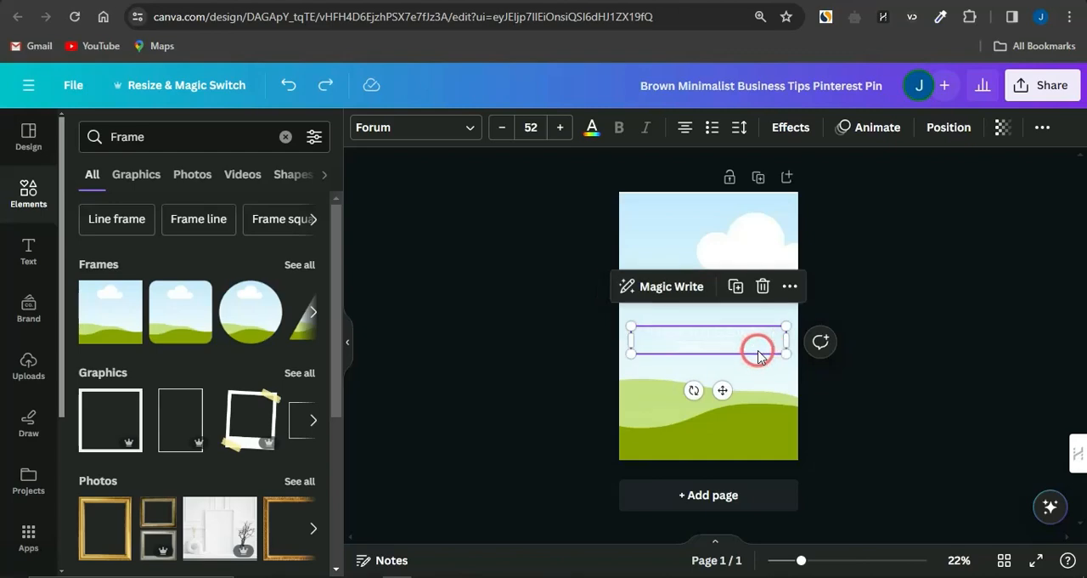
pyautogui.moveTo(757, 409); pyautogui.dragTo(715, 408)
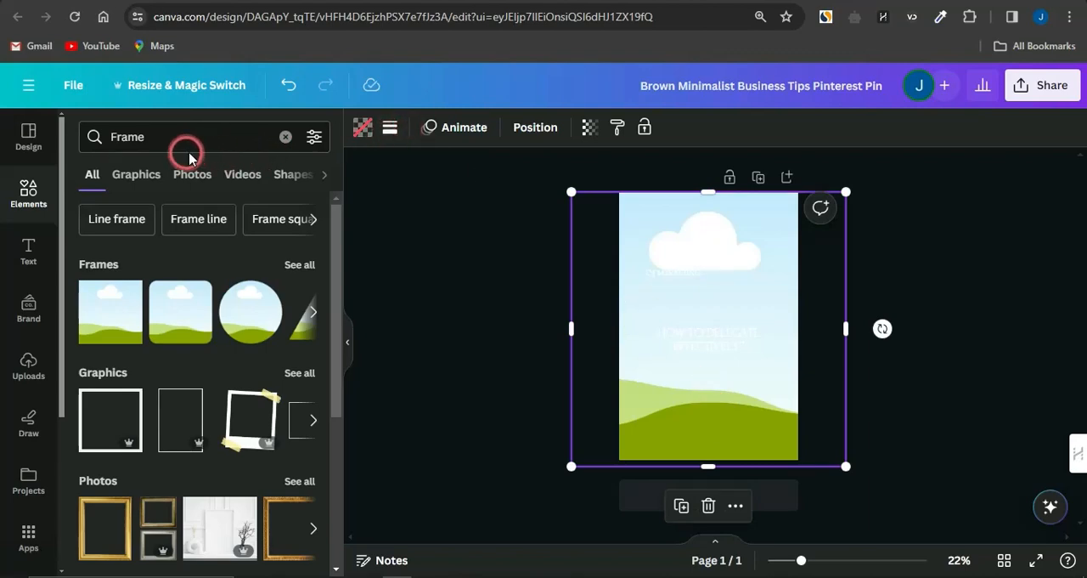
# Step: Move the landscape frame's layer below the dark box so the box, title and heading sit in front of it
pyautogui.click(518, 131)
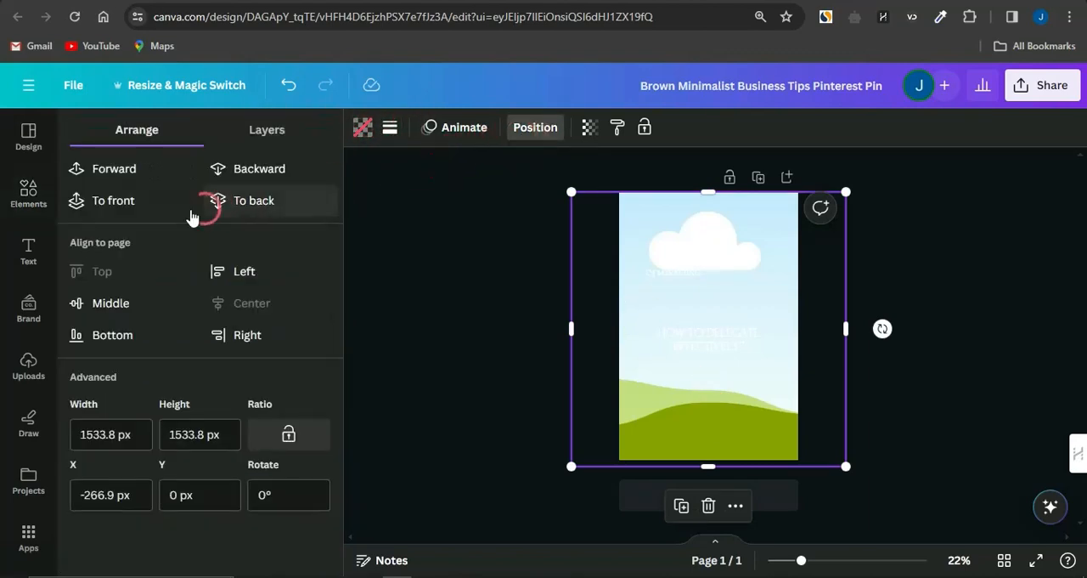
pyautogui.click(257, 134)
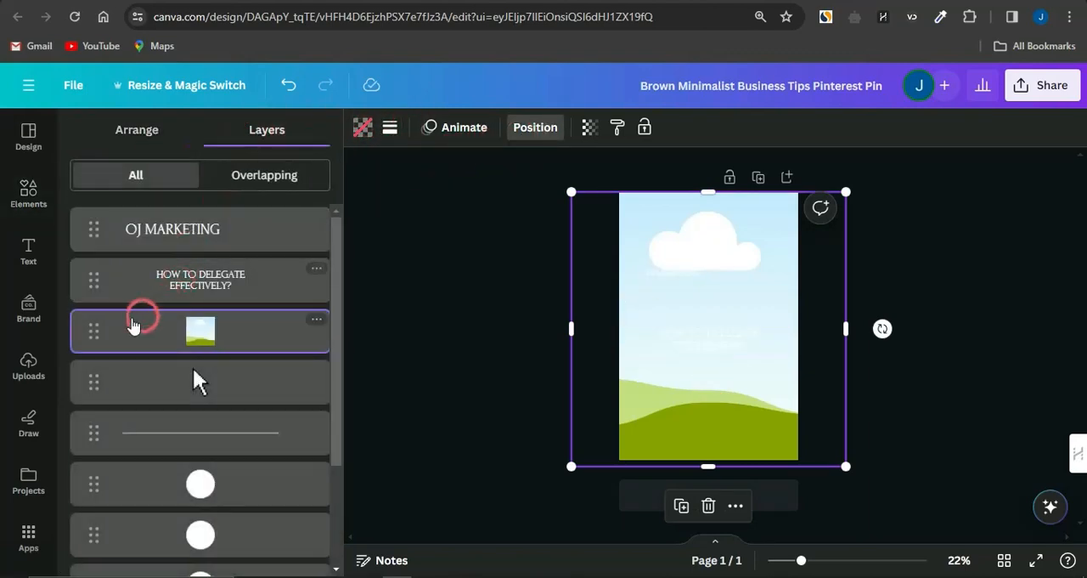
pyautogui.moveTo(92, 333); pyautogui.dragTo(85, 517)
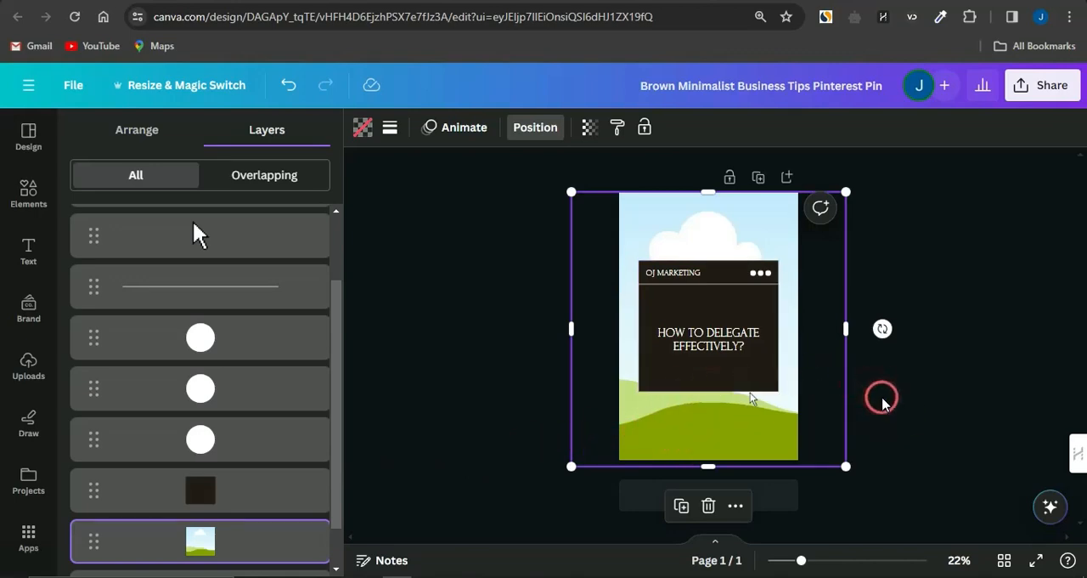
pyautogui.click(883, 398)
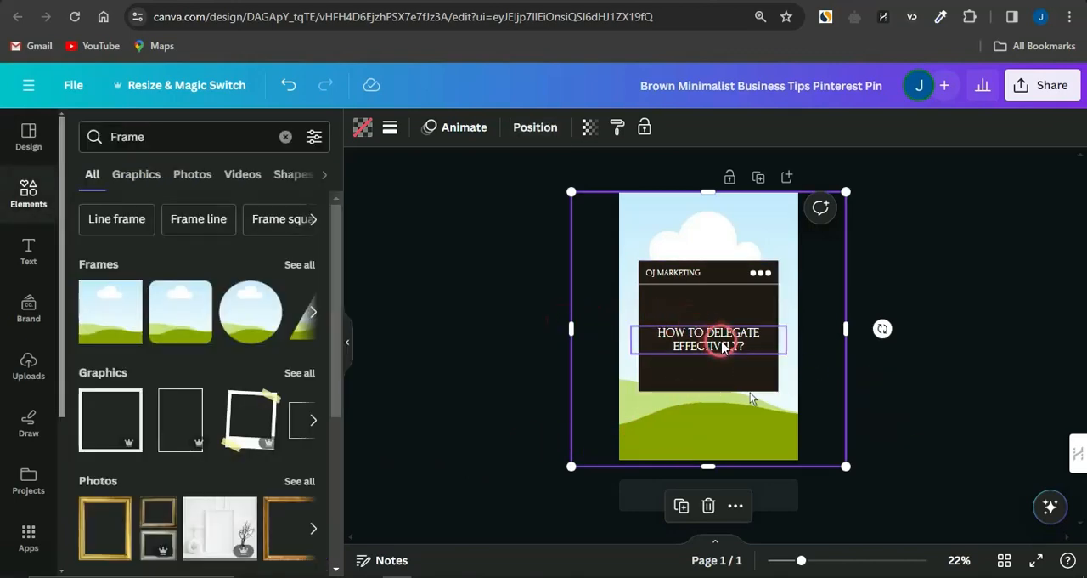
# Step: Search the apps for "BULK CREATE", open the Bulk create app and choose to enter the data manually
pyautogui.click(28, 534)
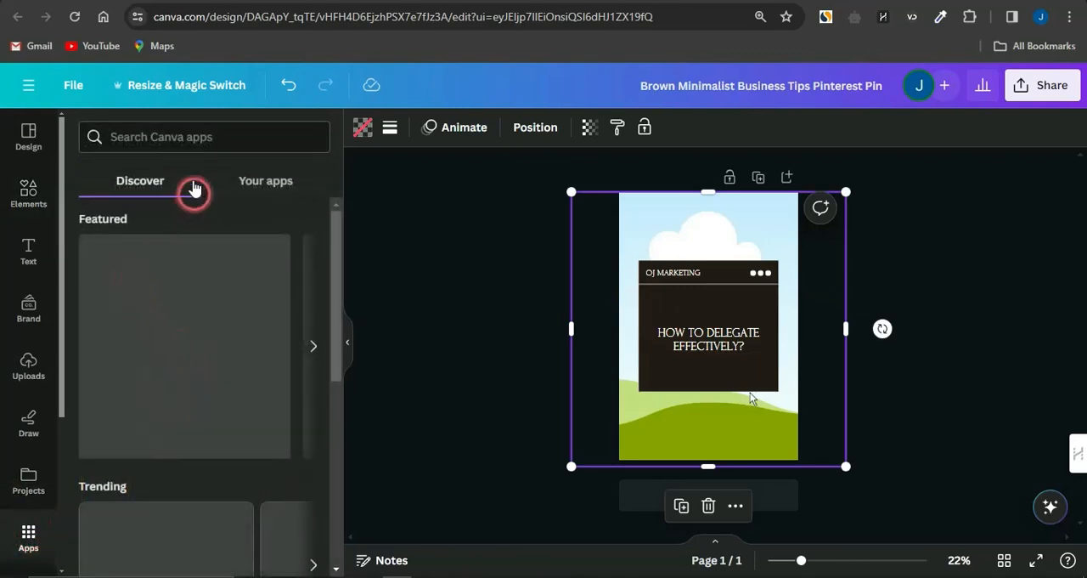
pyautogui.click(148, 137)
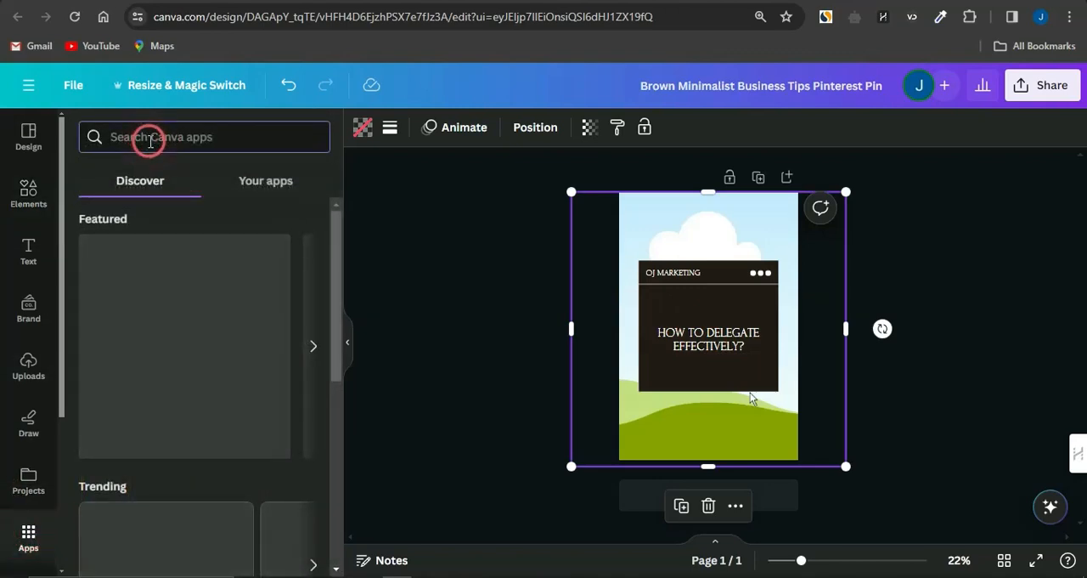
pyautogui.write('BUK')
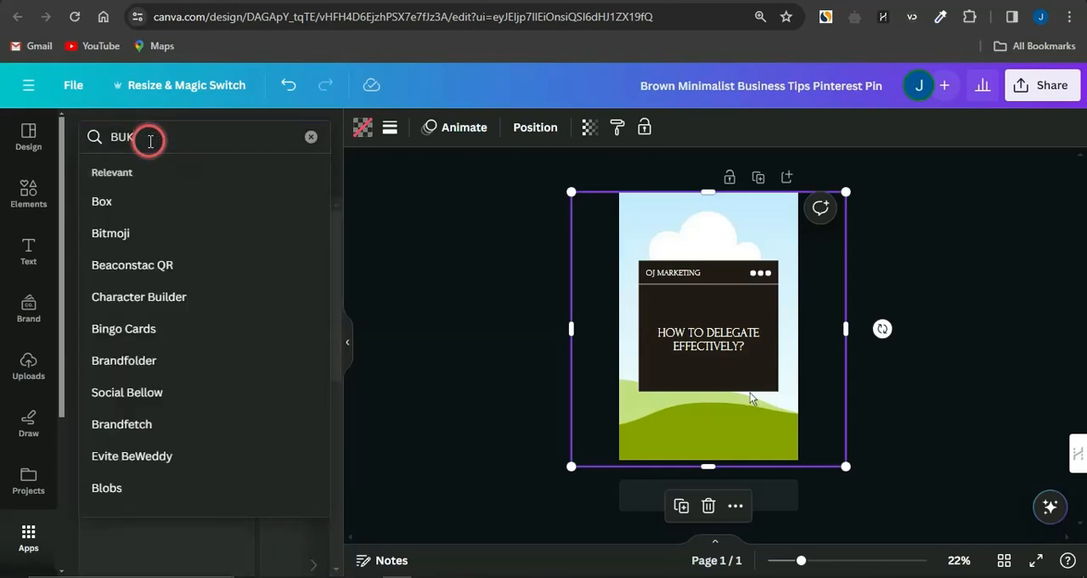
pyautogui.press('BackSpace')
pyautogui.write('LK CREATE')
pyautogui.press('Return')
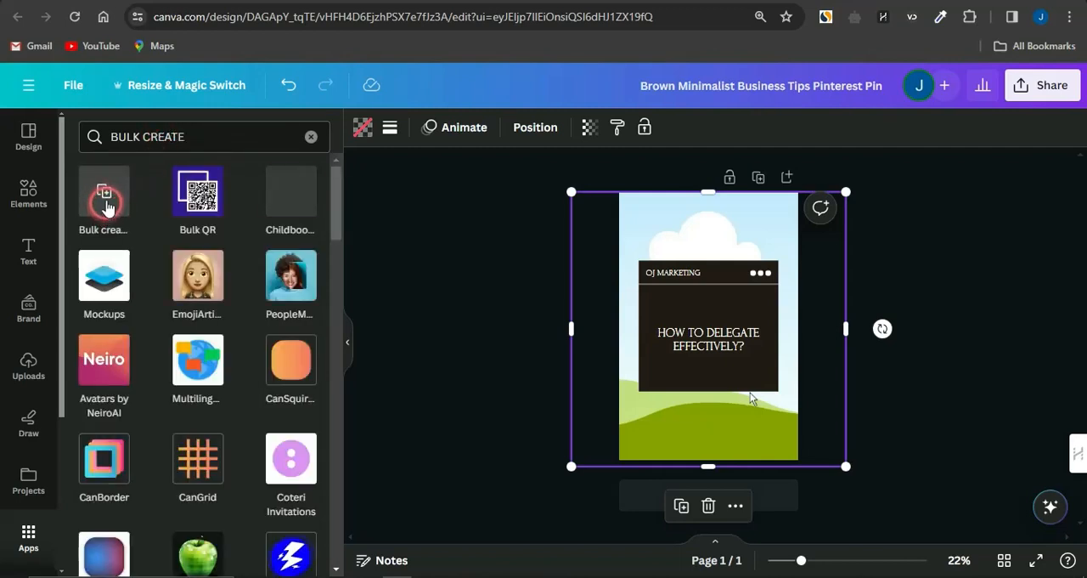
pyautogui.click(106, 206)
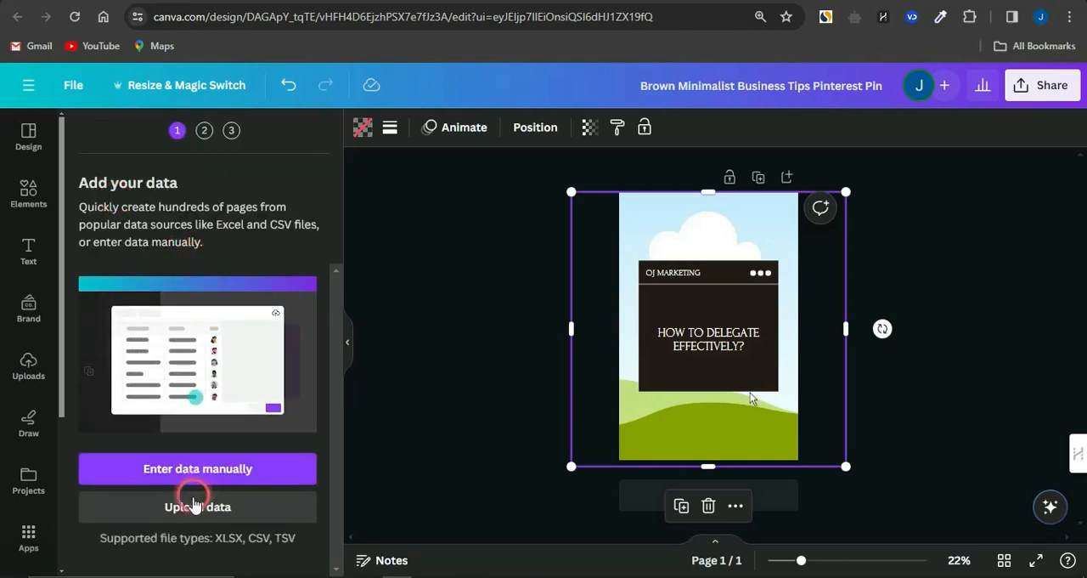
pyautogui.click(195, 481)
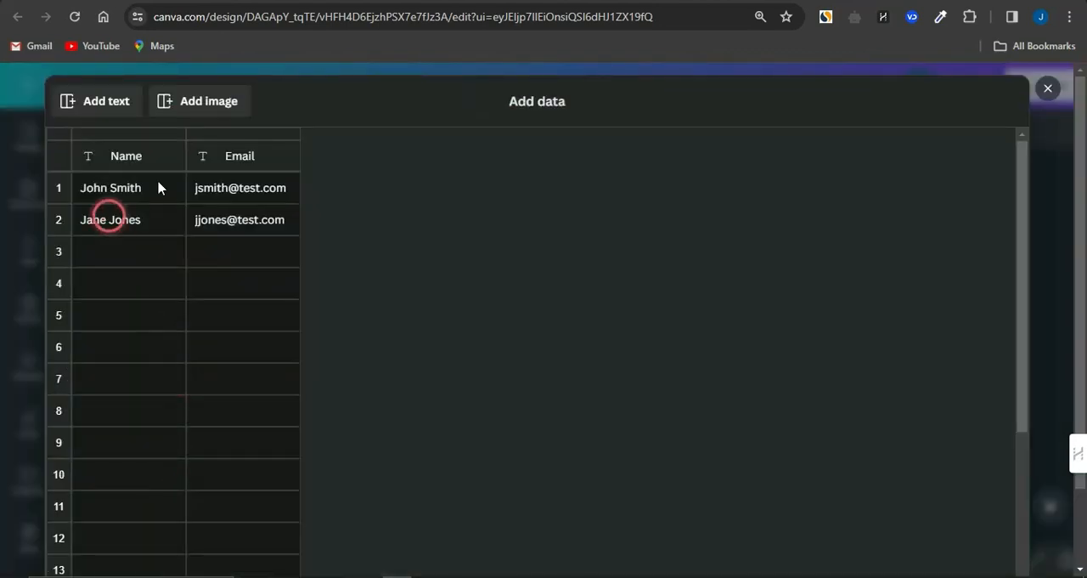
# Step: Delete the Email column from the data table and rename the Name column to FACTS
pyautogui.click(255, 161)
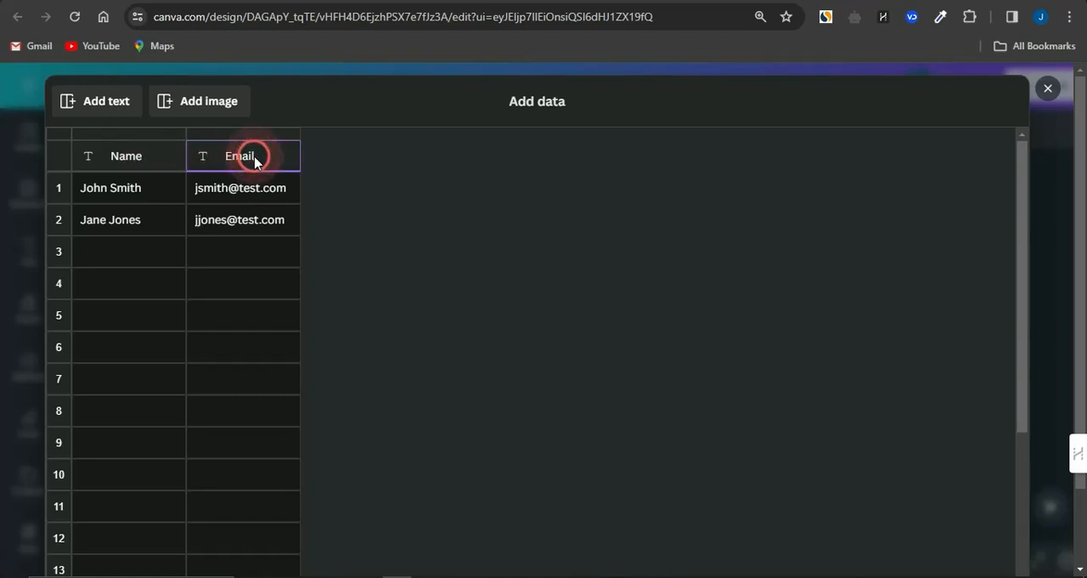
pyautogui.rightClick(255, 159)
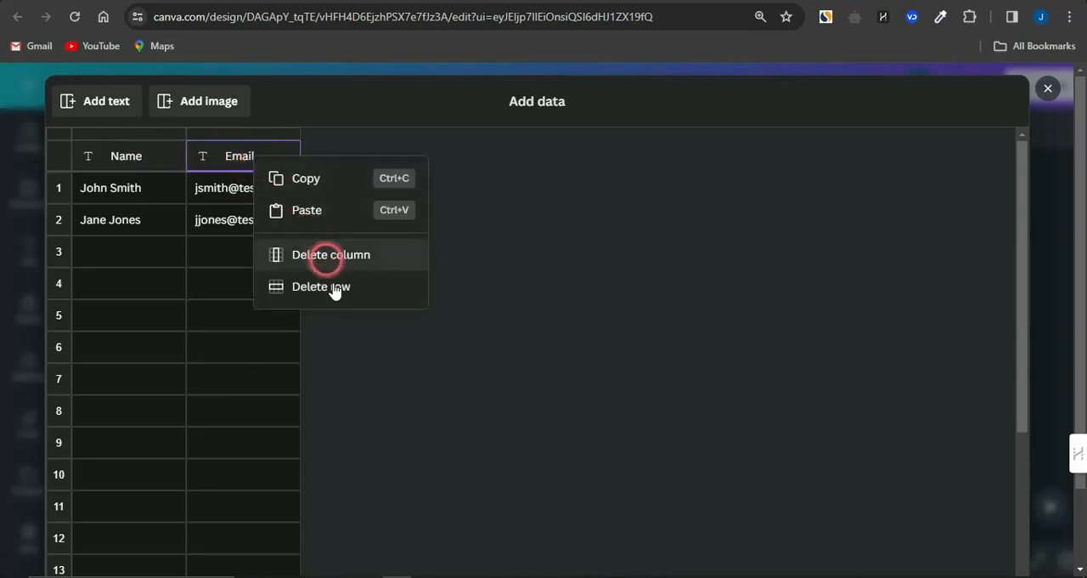
pyautogui.click(332, 258)
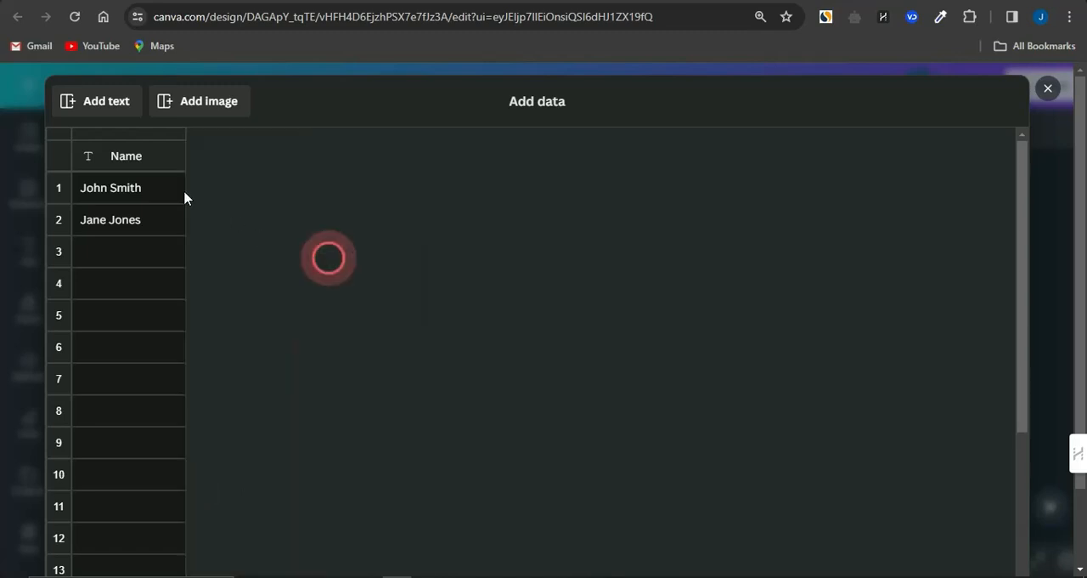
pyautogui.click(138, 162)
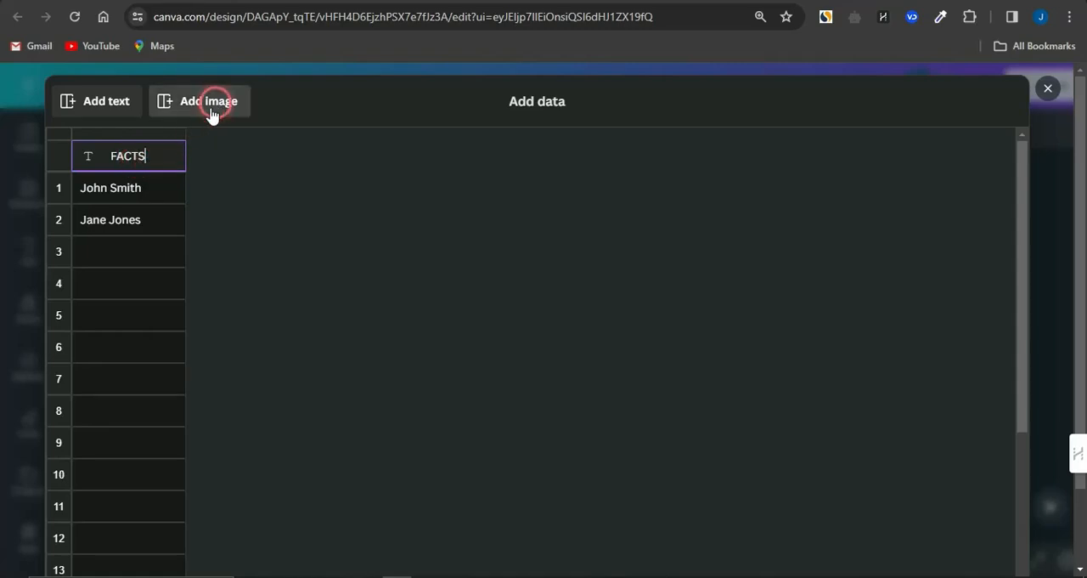
# Step: Copy the first five relationship facts from the ChatGPT answer and paste them into the Canva FACTS column from row 1
pyautogui.click(450, 2)
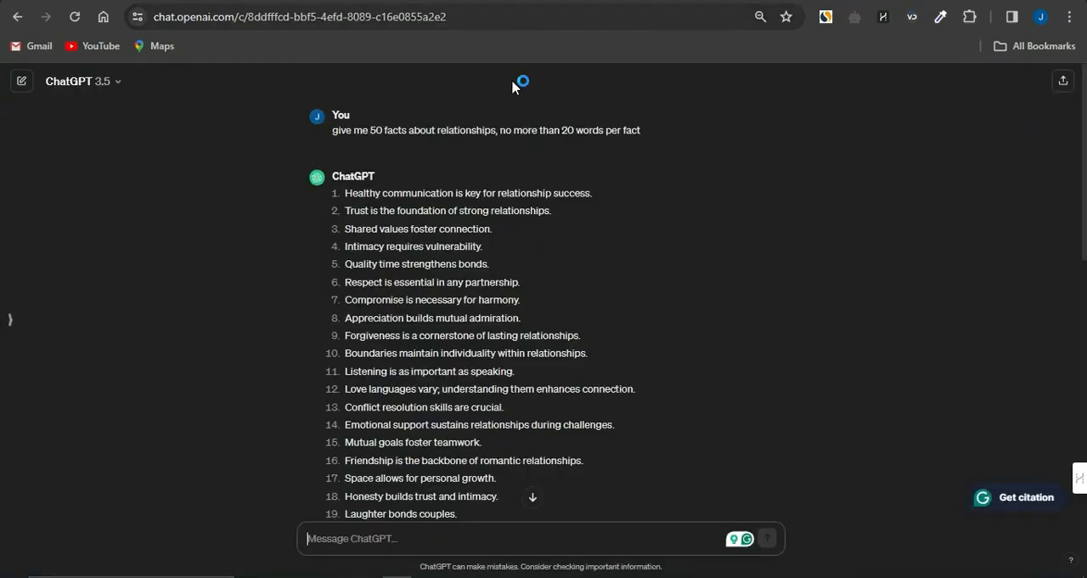
pyautogui.scroll(-7, 383, 285)
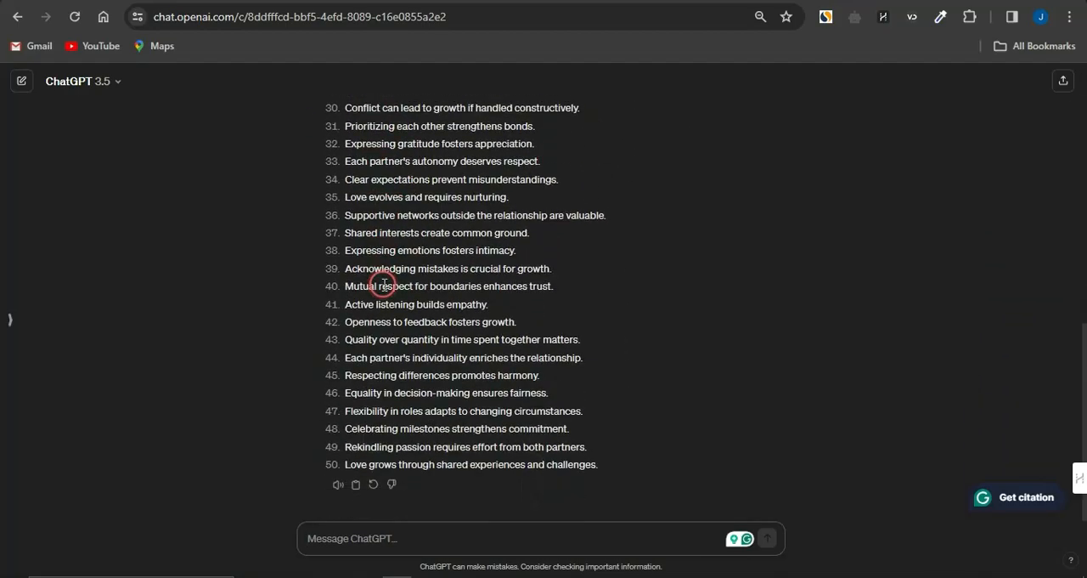
pyautogui.scroll(8, 383, 286)
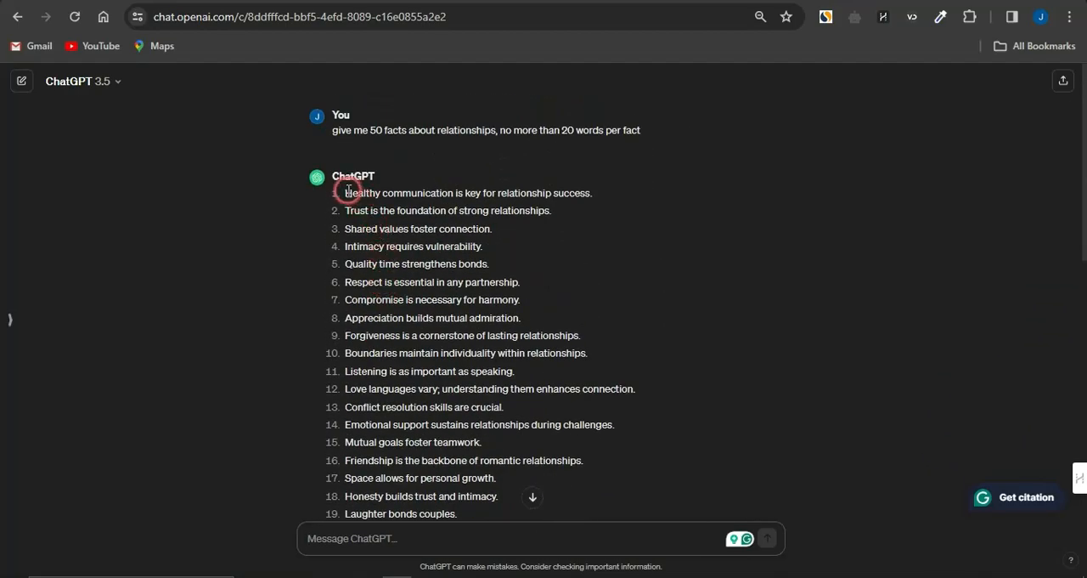
pyautogui.moveTo(348, 190); pyautogui.dragTo(444, 263)
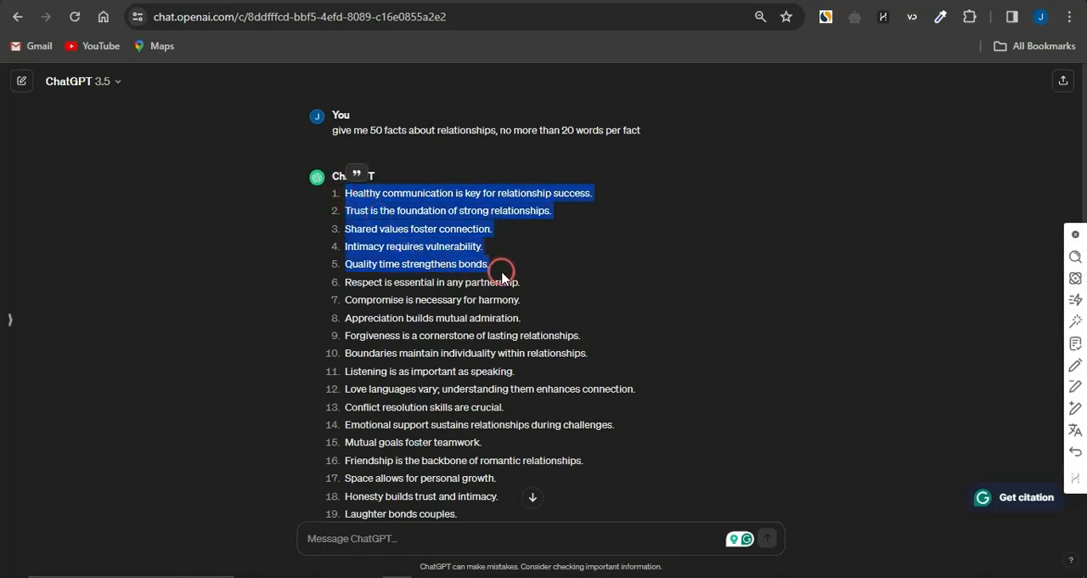
pyautogui.click(406, 1)
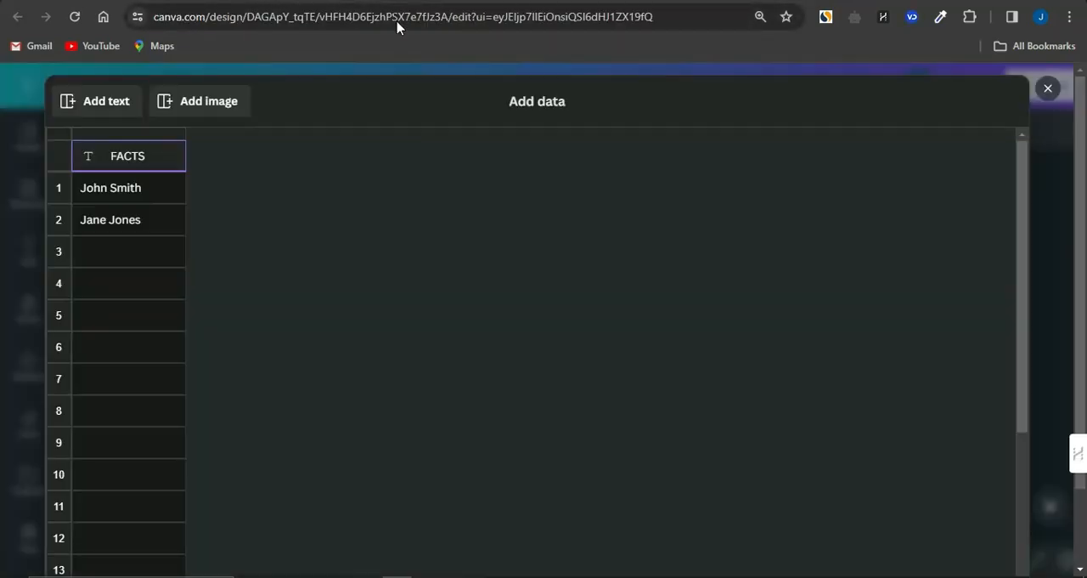
pyautogui.click(151, 168)
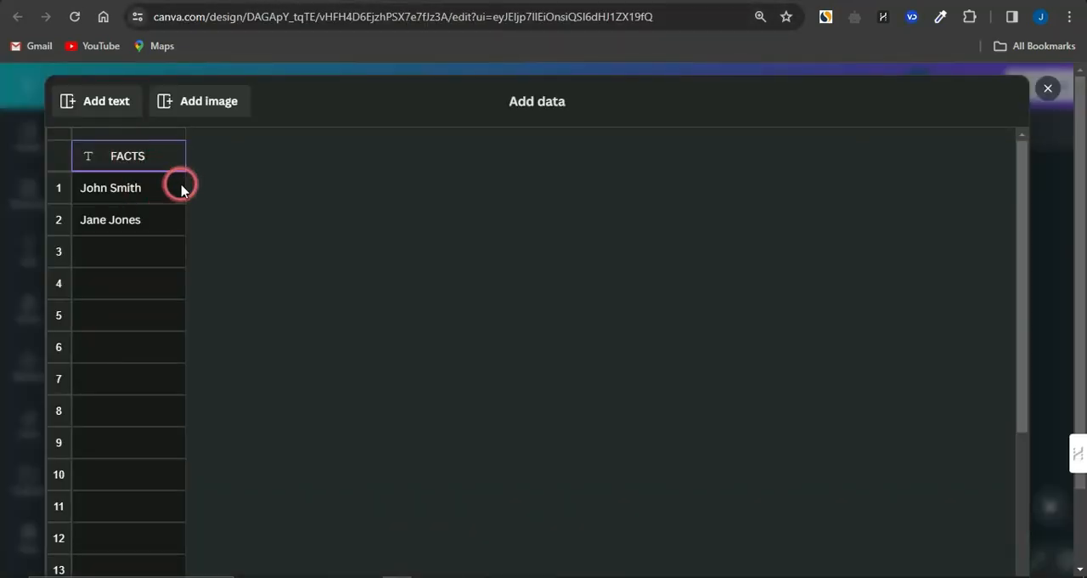
pyautogui.click(85, 195)
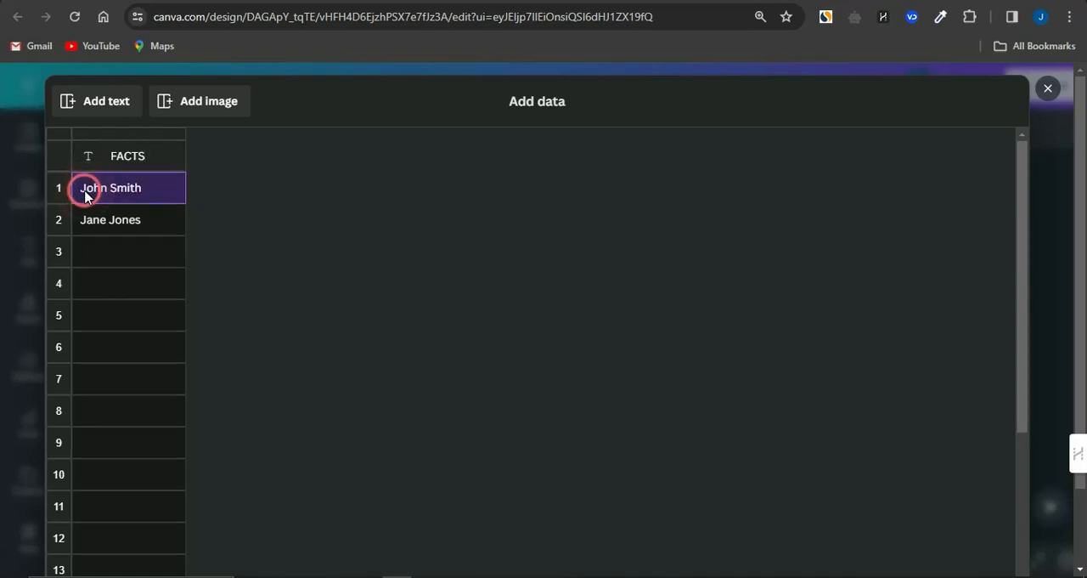
pyautogui.hotkey('ctrl', 'v')
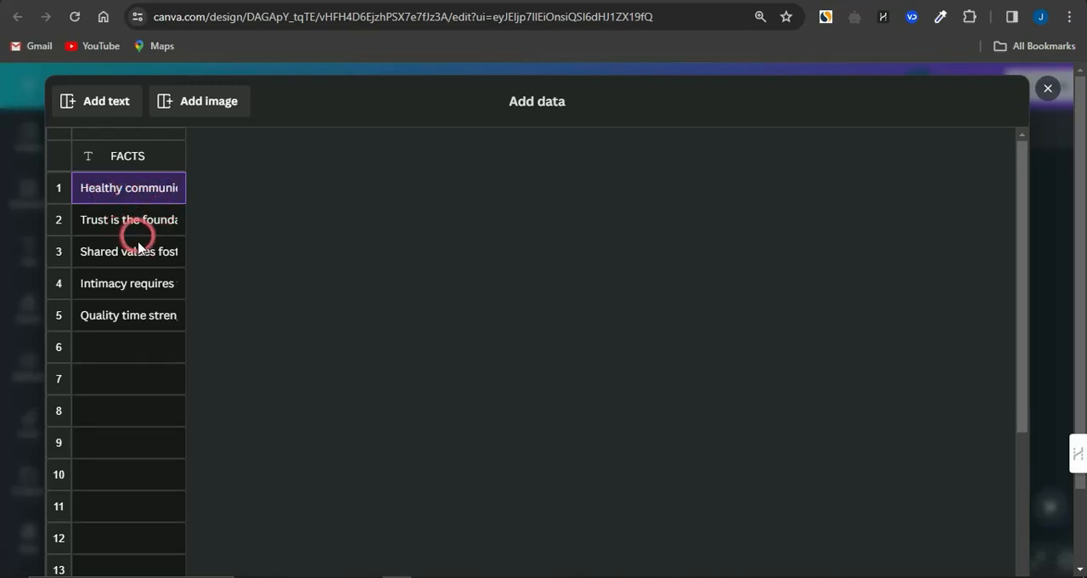
# Step: Add an image column named BACKGROUND and assign "Dark Background with Neon Lights" from the Background folder to row 1
pyautogui.click(200, 102)
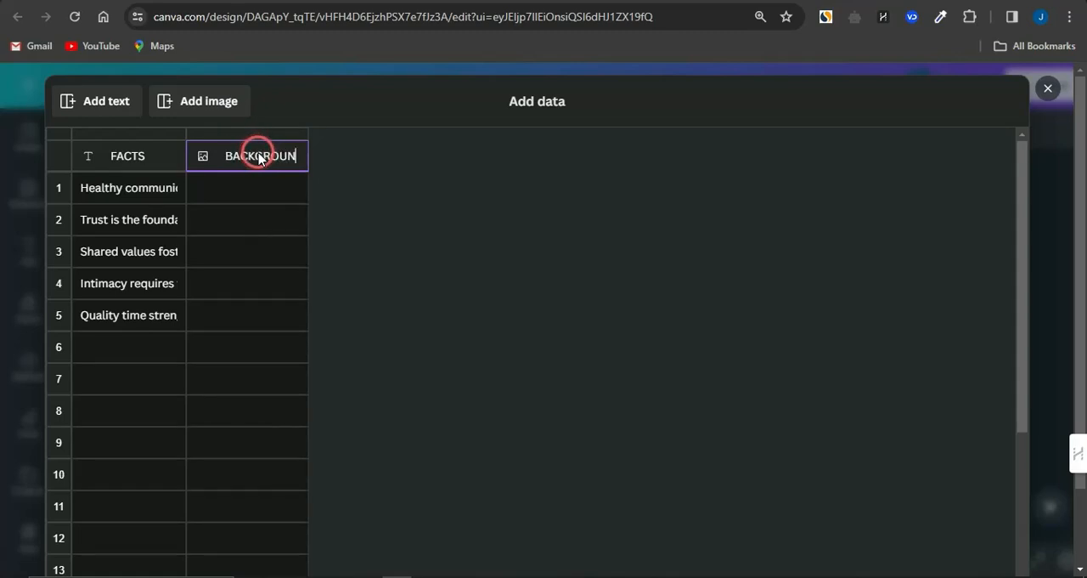
pyautogui.moveTo(259, 186)
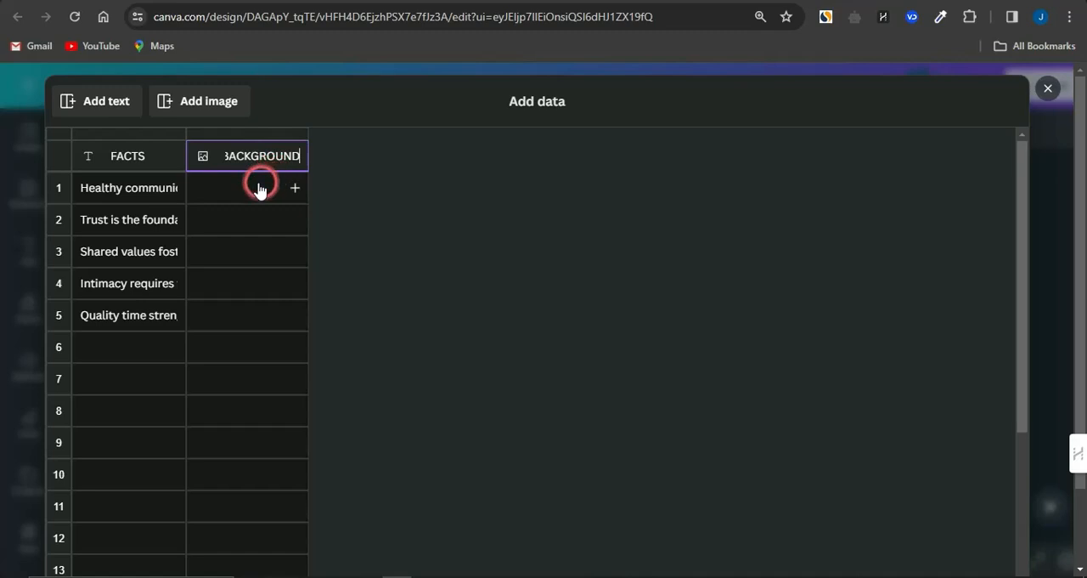
pyautogui.click(264, 188)
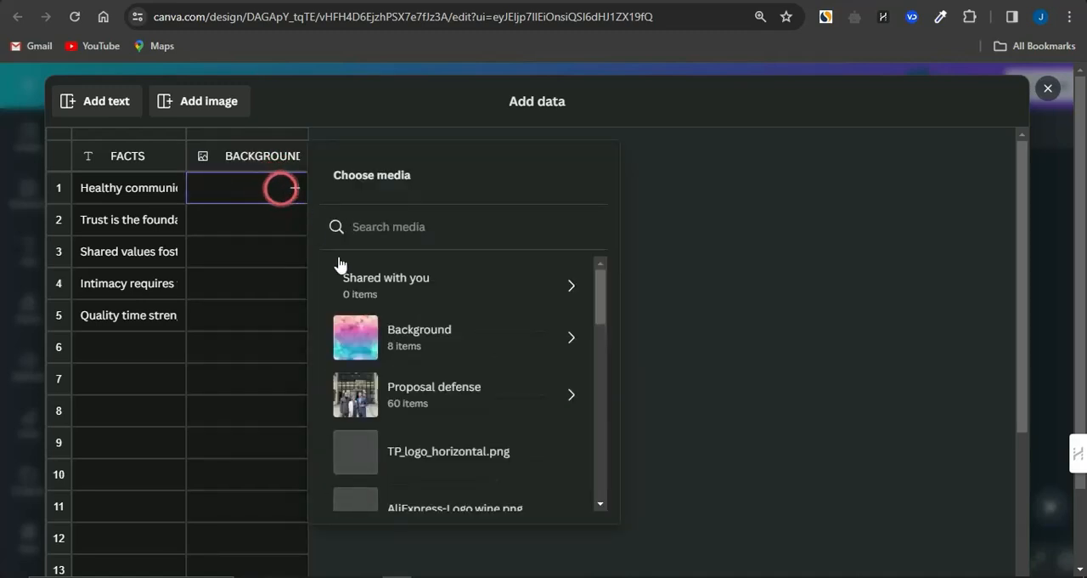
pyautogui.click(419, 337)
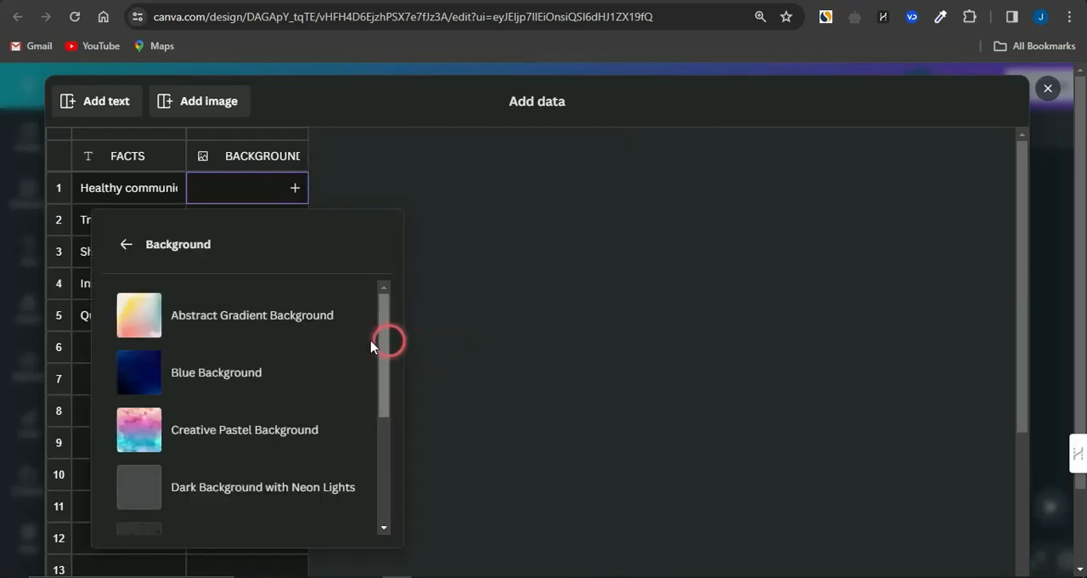
pyautogui.scroll(-2, 280, 416)
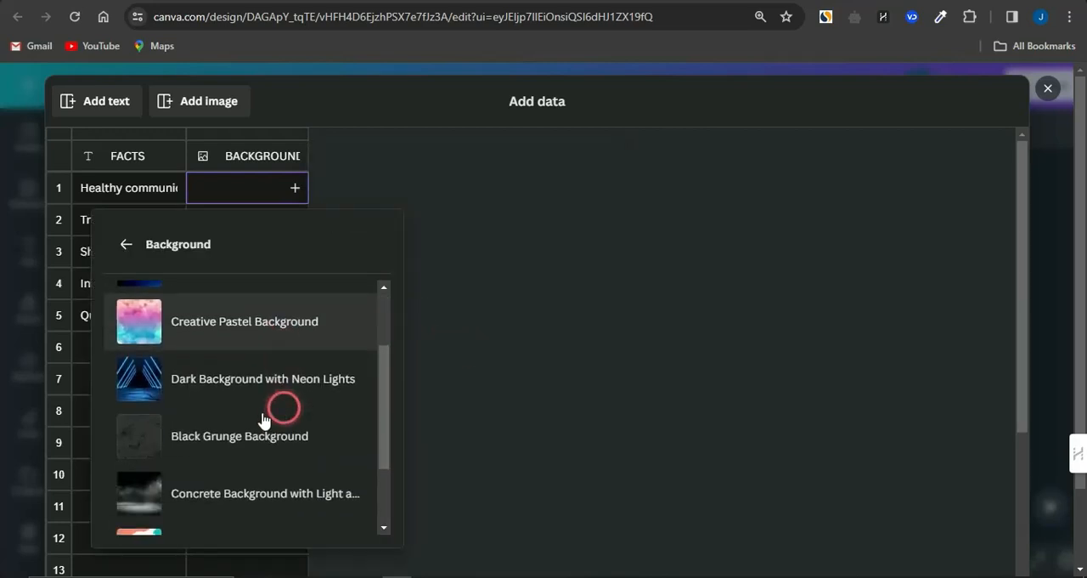
pyautogui.click(227, 389)
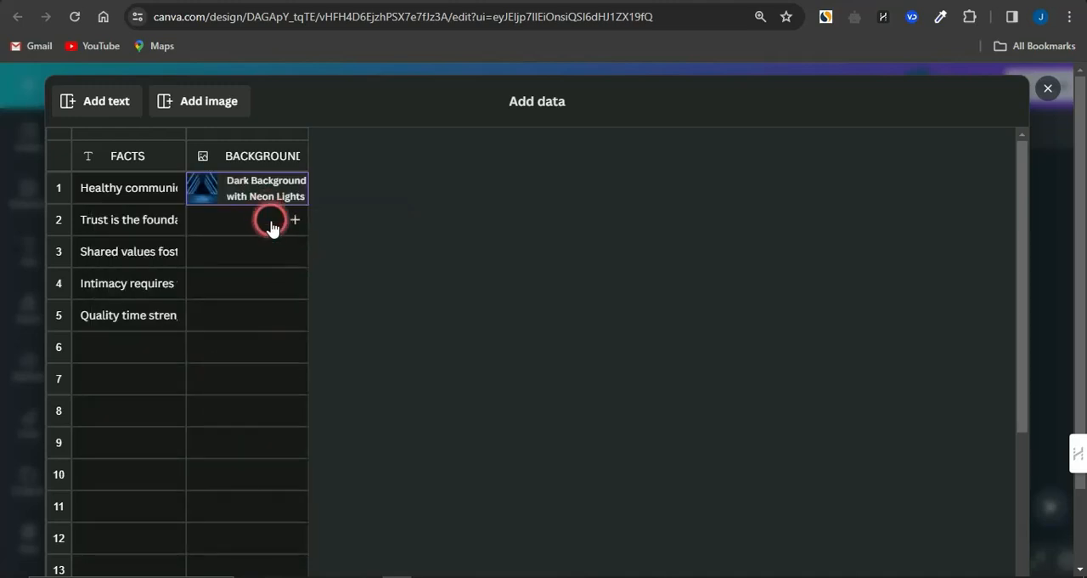
# Step: Assign "Creative Pastel Background" to row 2 and the "Concrete Background with Light" image to row 3 of the BACKGROUND column
pyautogui.click(271, 231)
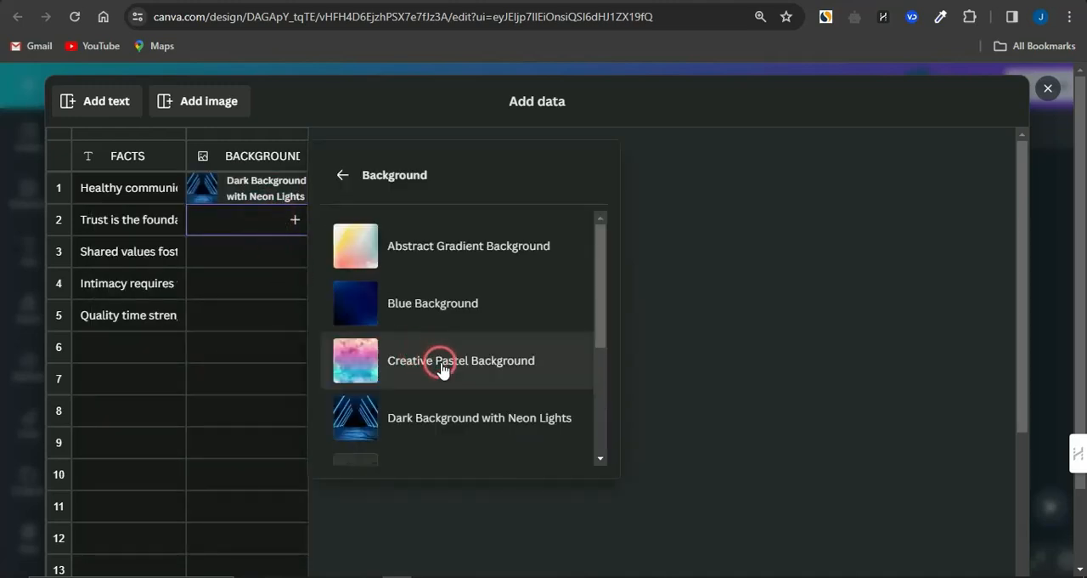
pyautogui.click(448, 384)
pyautogui.click(264, 253)
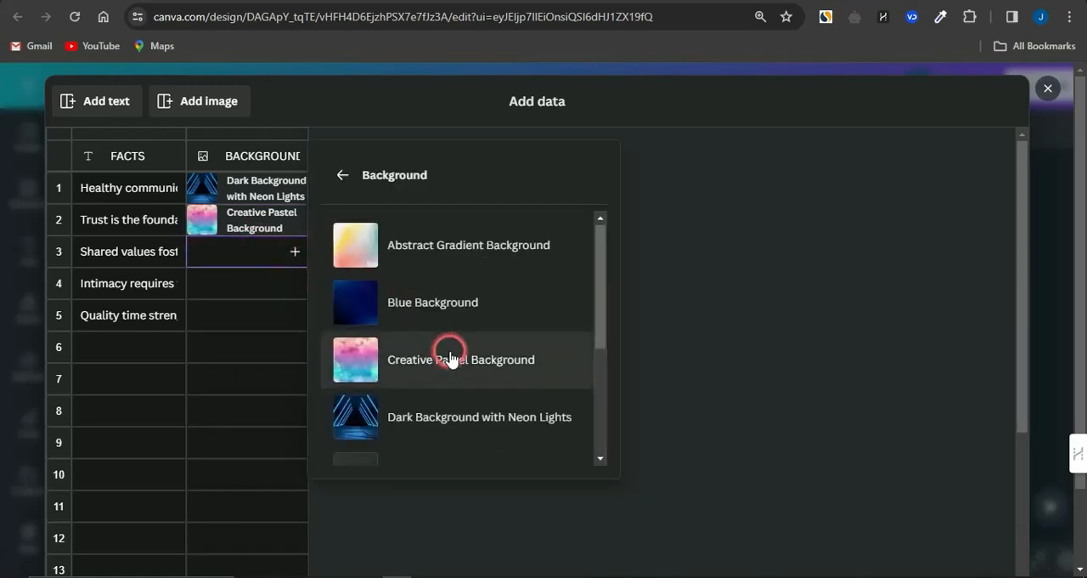
pyautogui.scroll(-1, 451, 358)
pyautogui.scroll(-1, 450, 359)
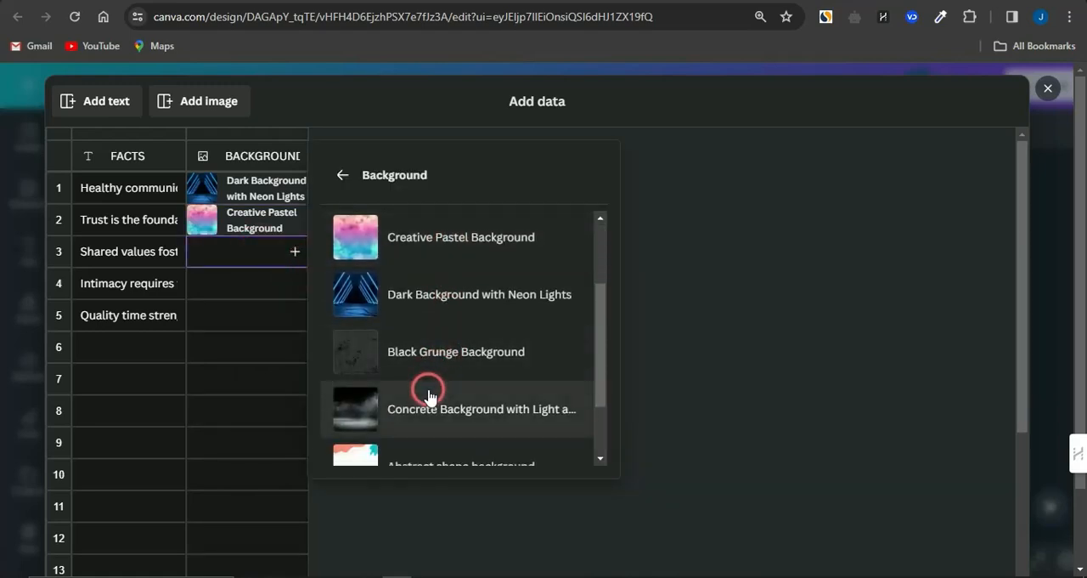
pyautogui.click(429, 396)
# Step: Assign "Abstract shape background" to row 4 and the "Abstract Topography" image to row 5 of the BACKGROUND column, then finish the data table
pyautogui.click(265, 287)
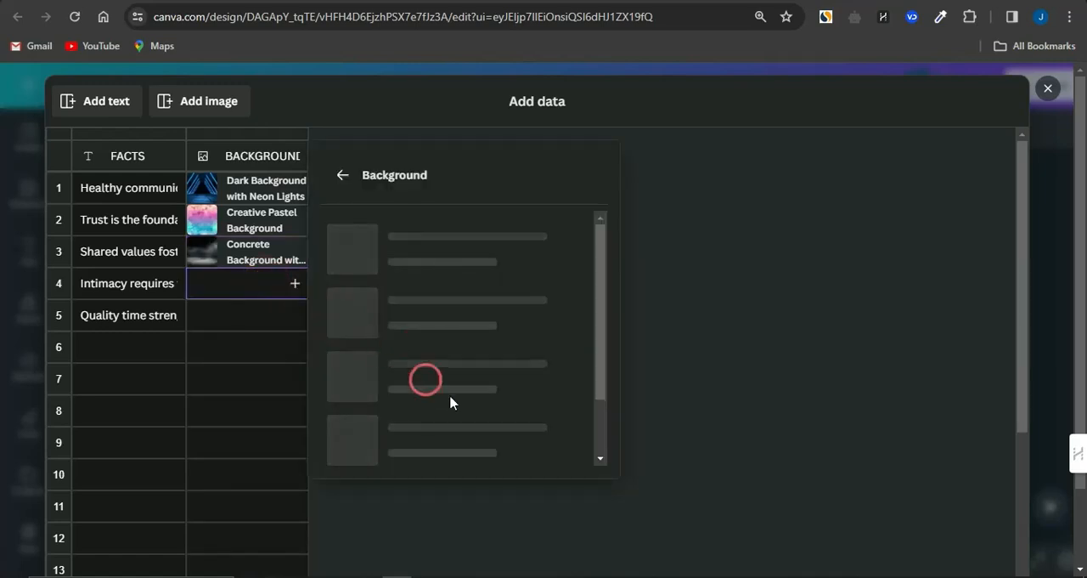
pyautogui.scroll(-3, 448, 401)
pyautogui.click(449, 396)
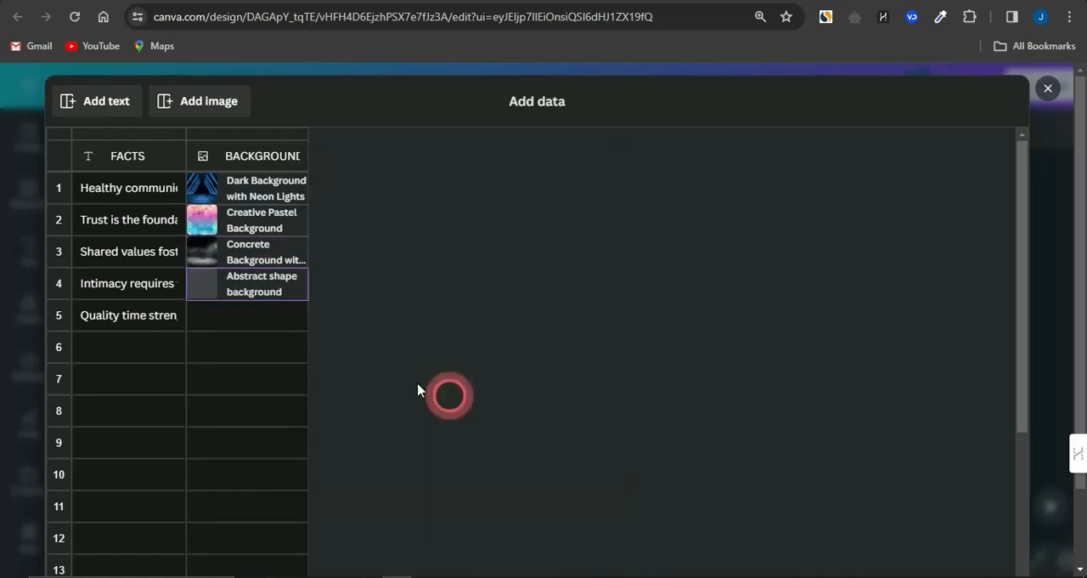
pyautogui.click(288, 323)
pyautogui.click(440, 386)
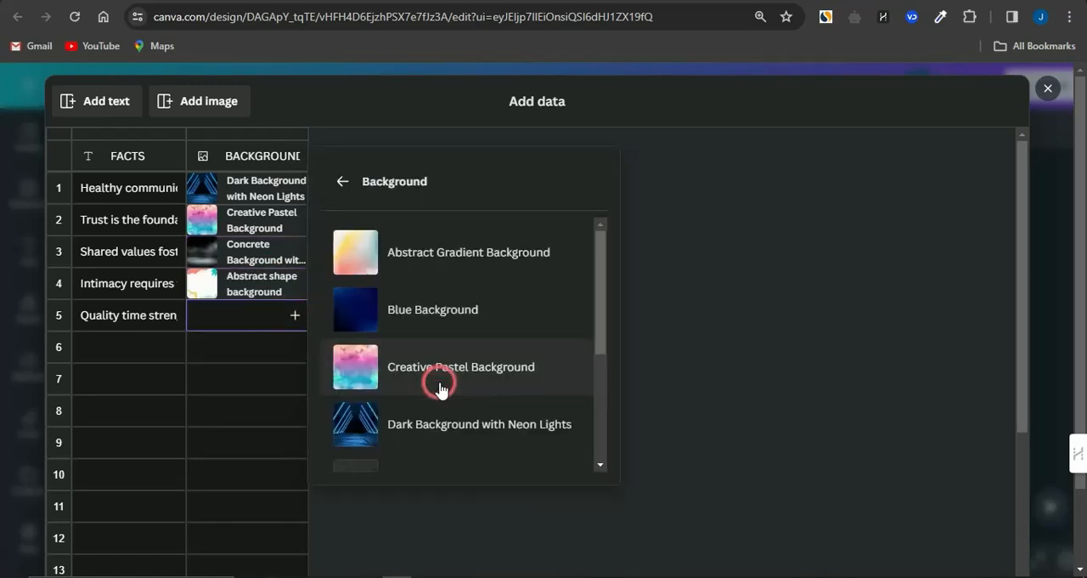
pyautogui.scroll(-4, 440, 387)
pyautogui.click(425, 423)
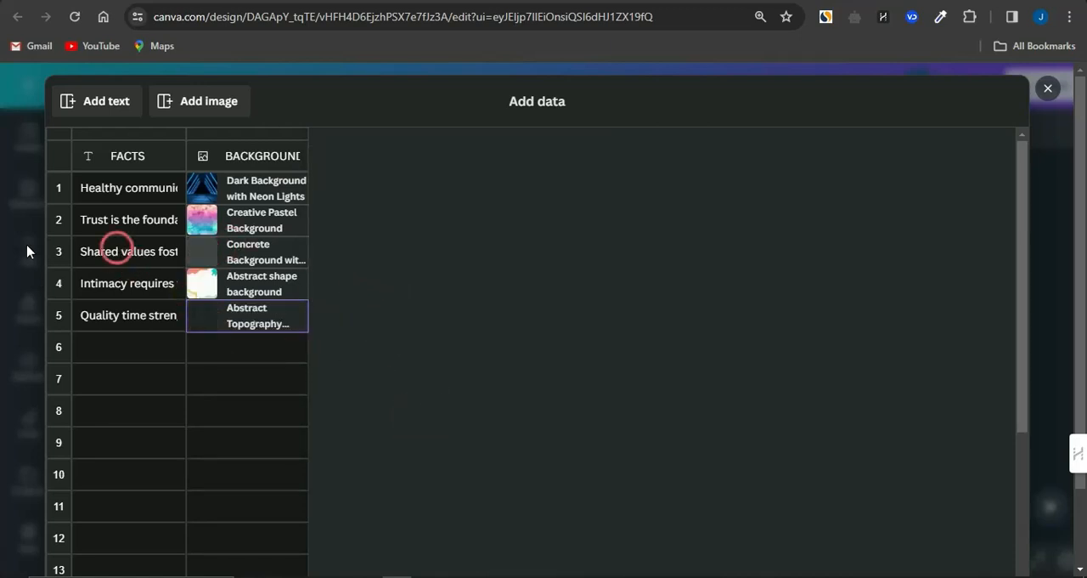
pyautogui.scroll(-3, 495, 417)
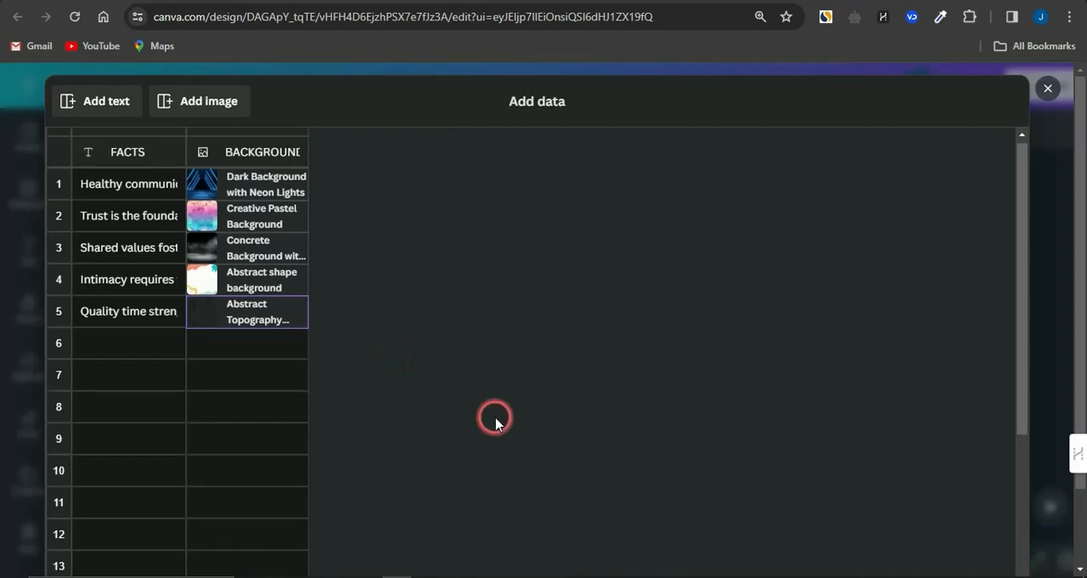
pyautogui.scroll(-2, 778, 417)
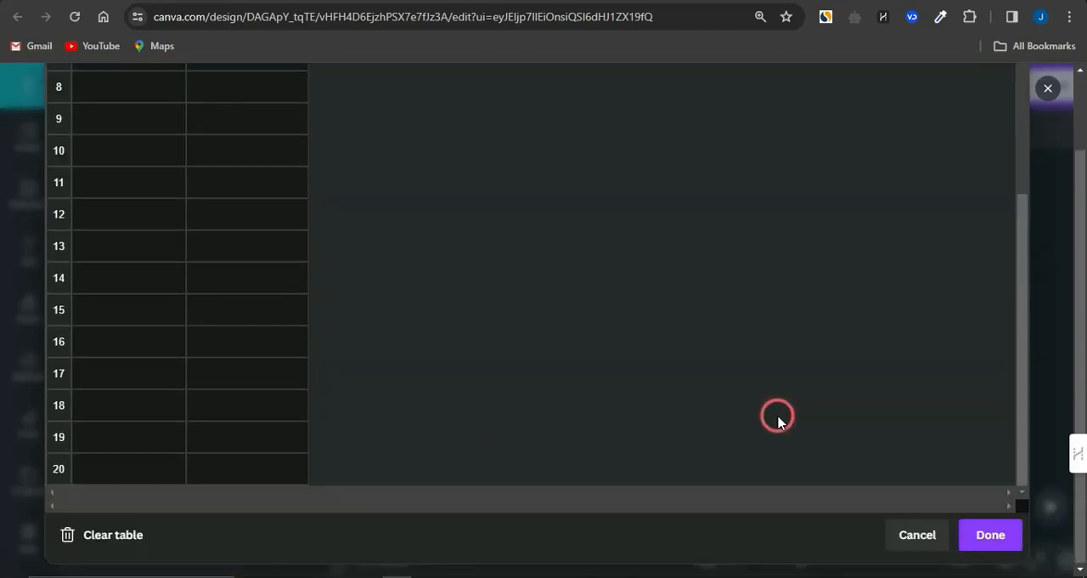
pyautogui.click(988, 540)
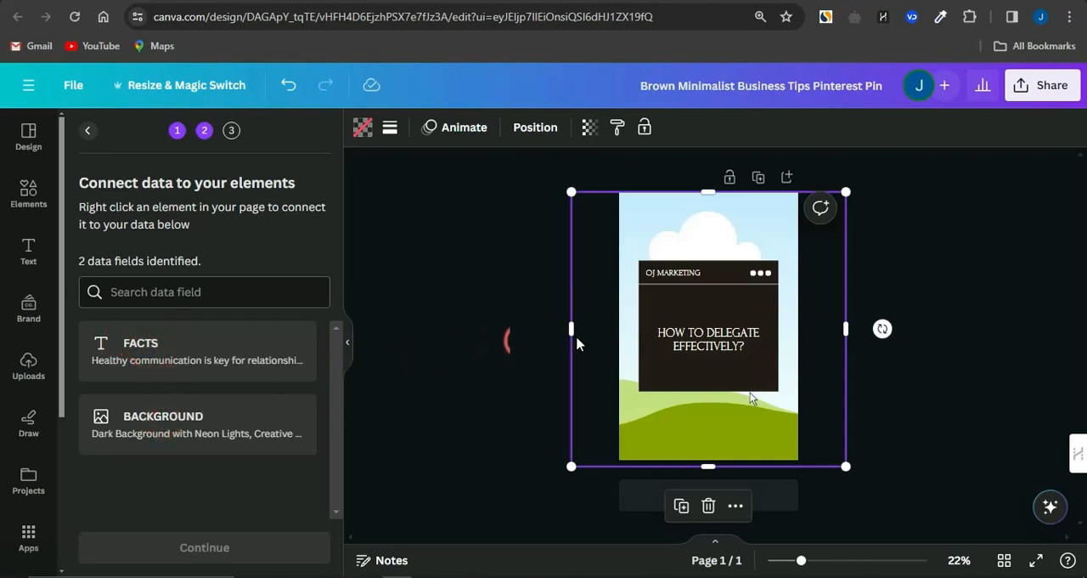
# Step: Connect the "How to delegate effectively?" text on the pin to the FACTS data field
pyautogui.click(696, 344)
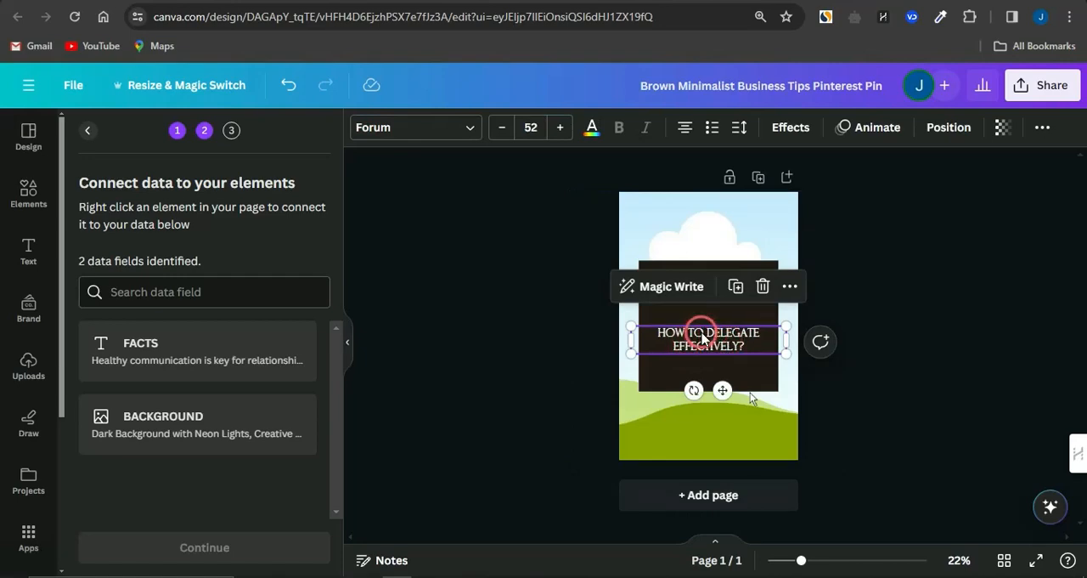
pyautogui.rightClick(704, 336)
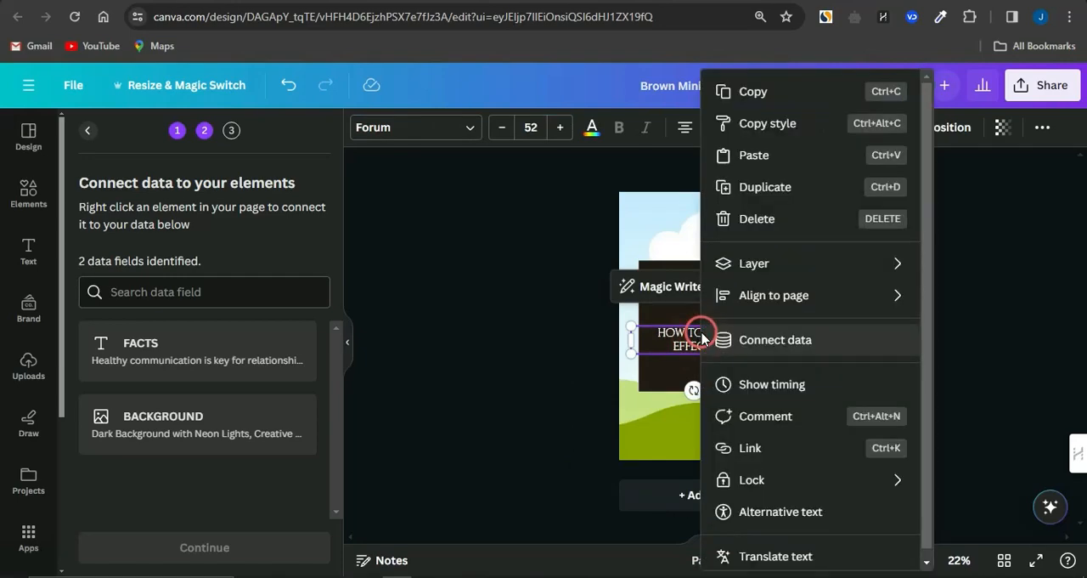
pyautogui.click(747, 340)
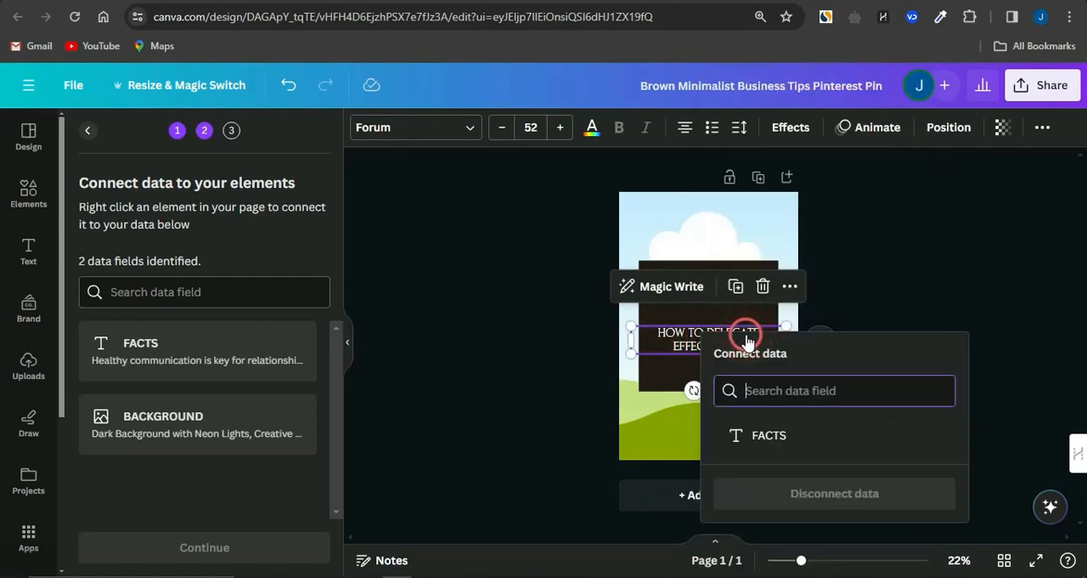
pyautogui.click(765, 436)
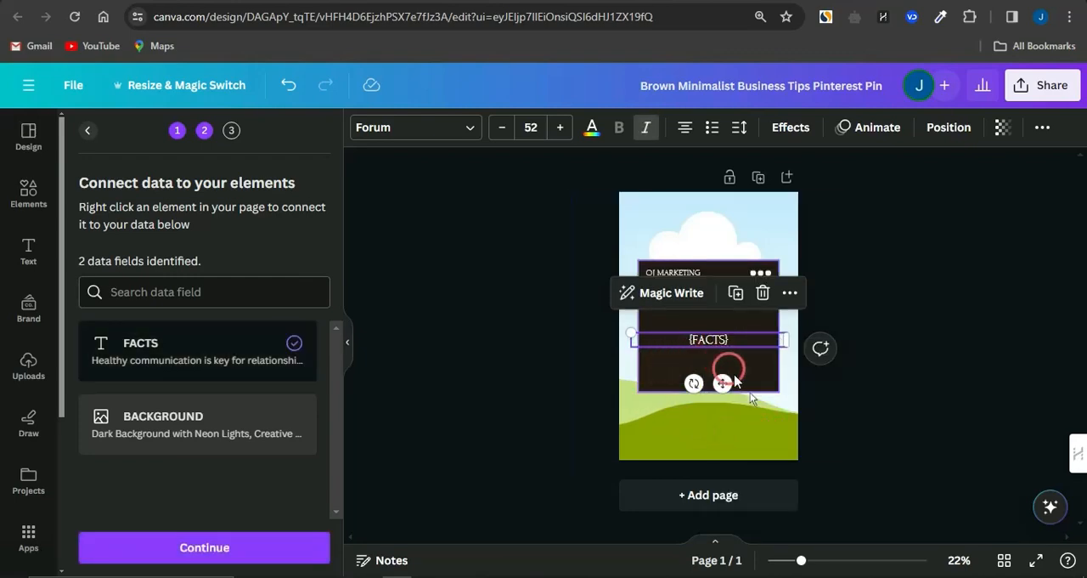
# Step: Connect the background frame of the pin to the BACKGROUND data field
pyautogui.click(684, 418)
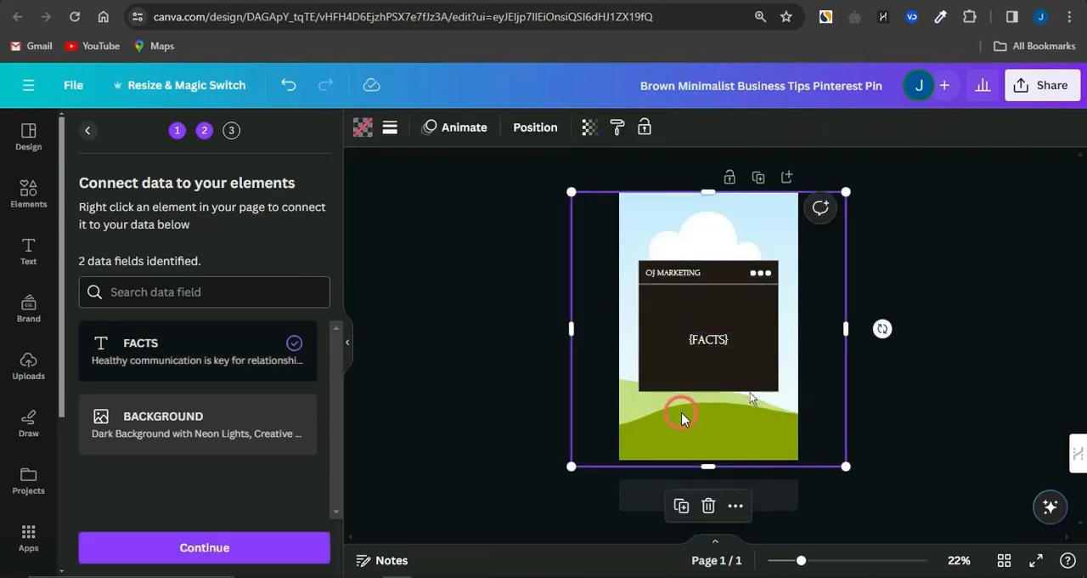
pyautogui.rightClick(684, 418)
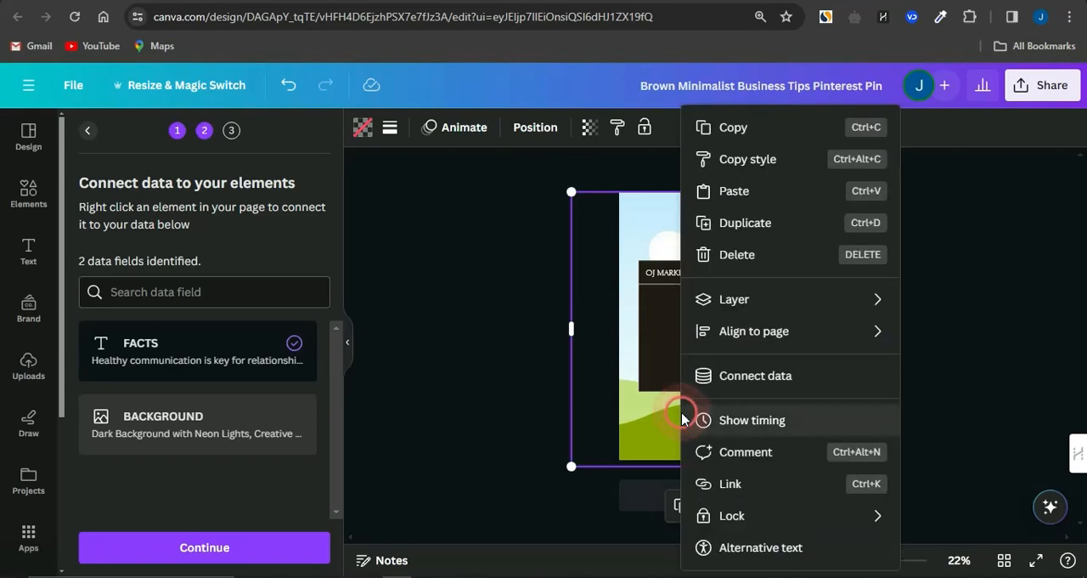
pyautogui.click(732, 383)
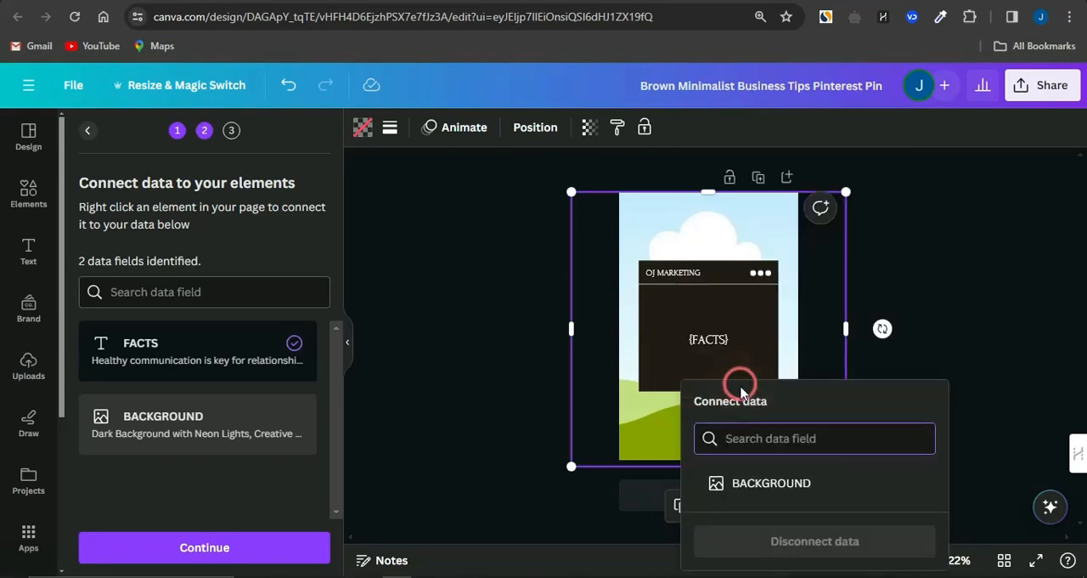
pyautogui.click(759, 482)
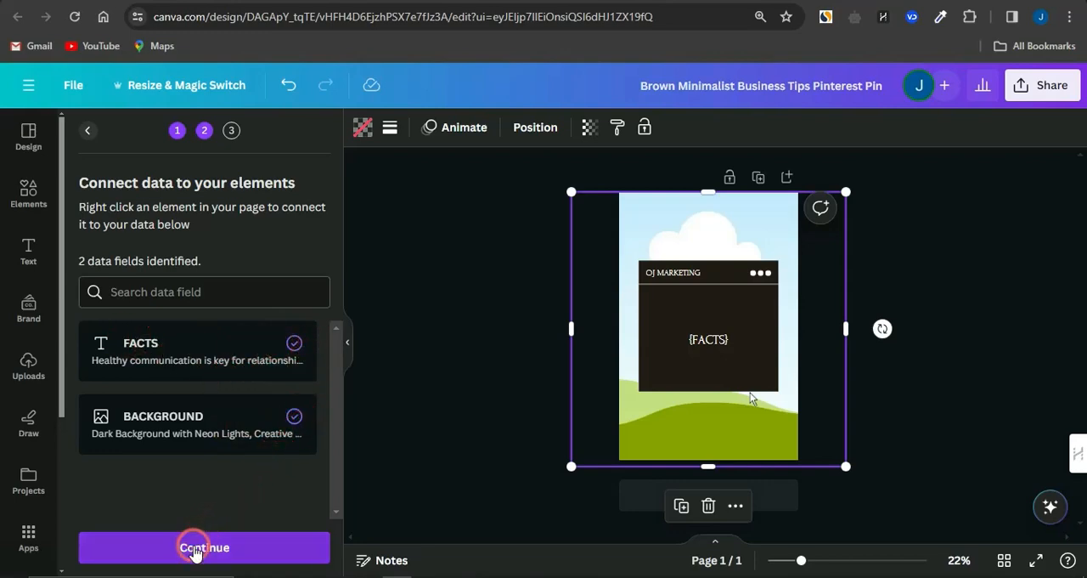
# Step: Generate 5 designs from all the data rows and look through the generated pages
pyautogui.click(195, 549)
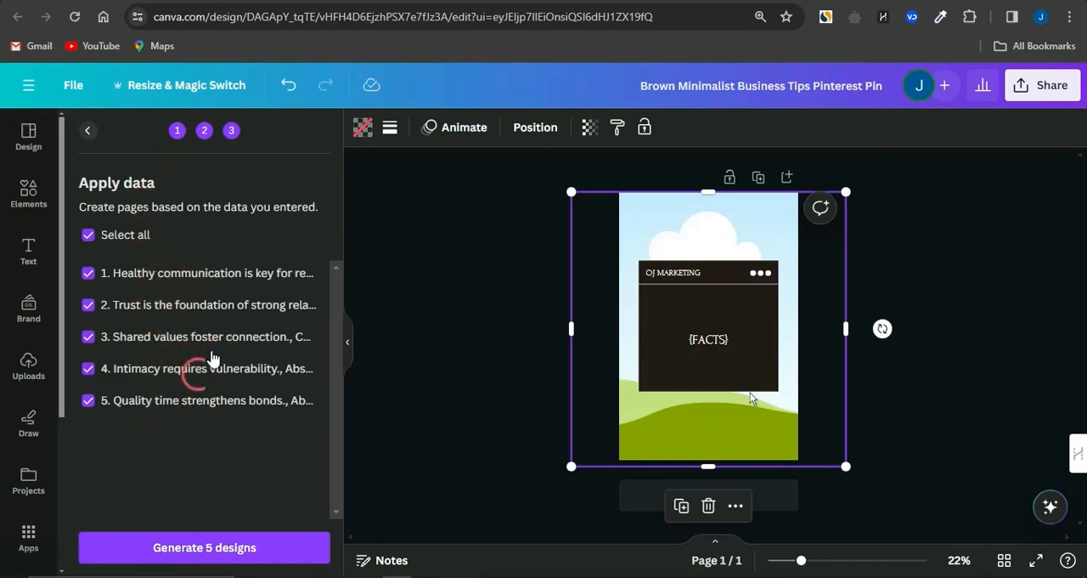
pyautogui.click(190, 550)
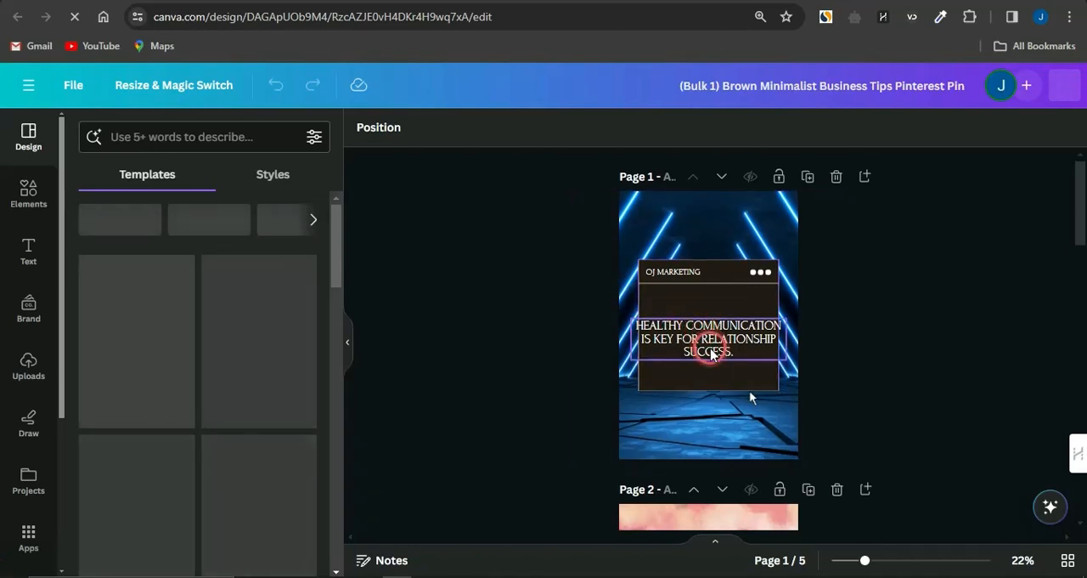
pyautogui.scroll(-7, 712, 353)
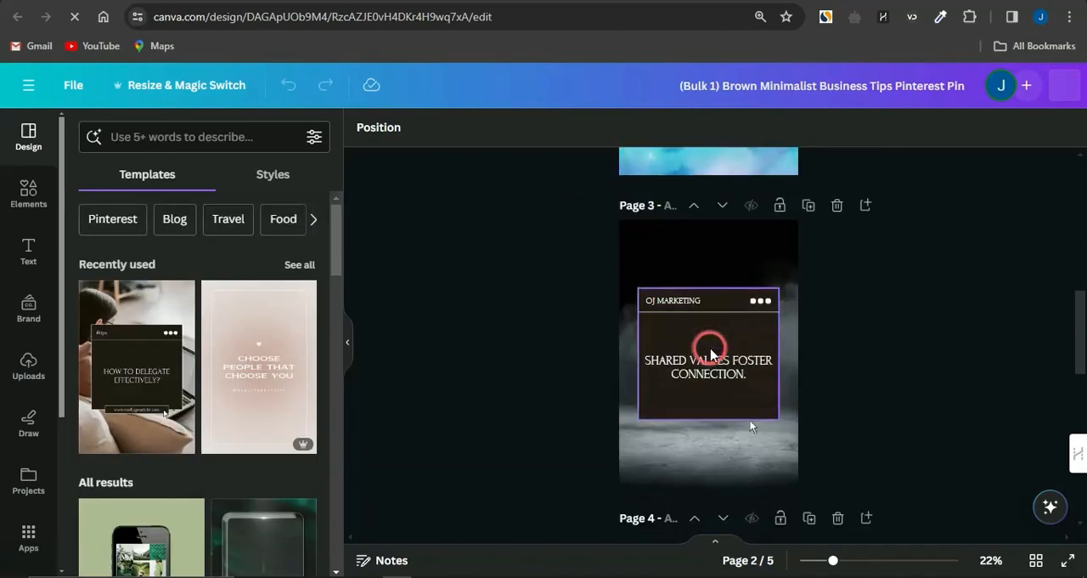
pyautogui.scroll(-7, 711, 354)
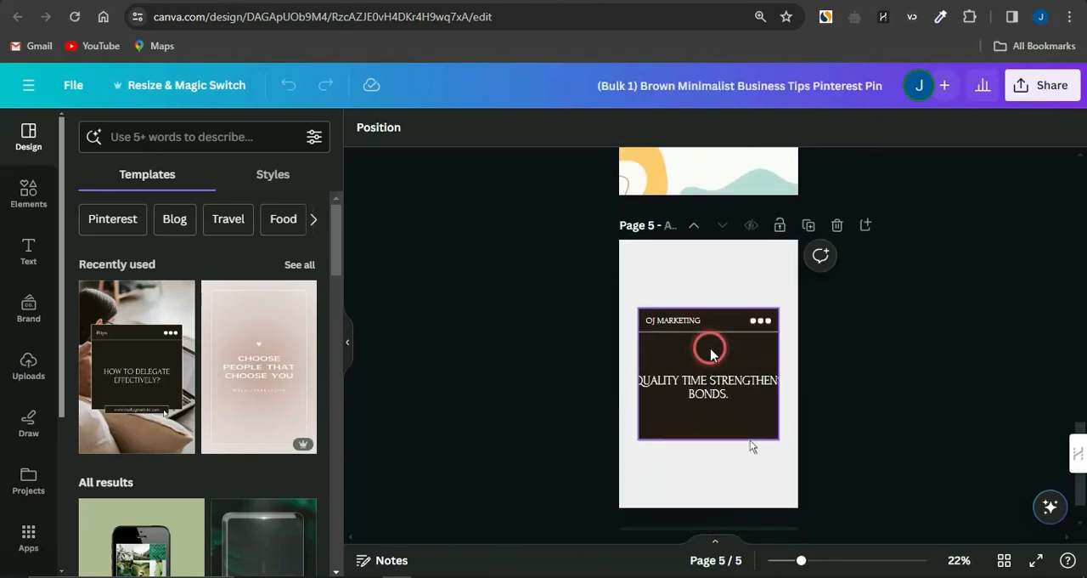
pyautogui.scroll(5, 712, 355)
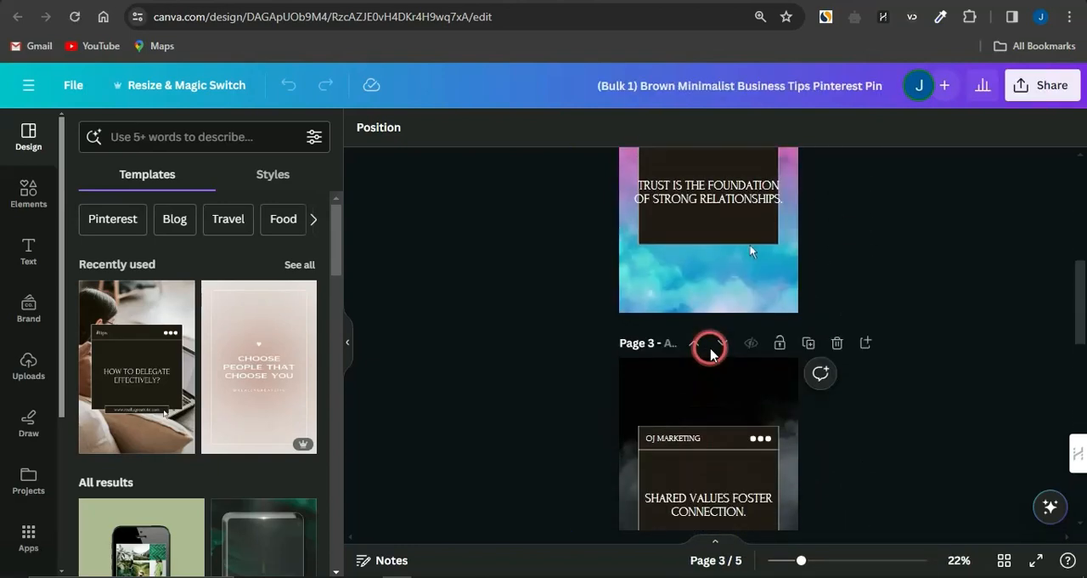
pyautogui.scroll(6, 712, 355)
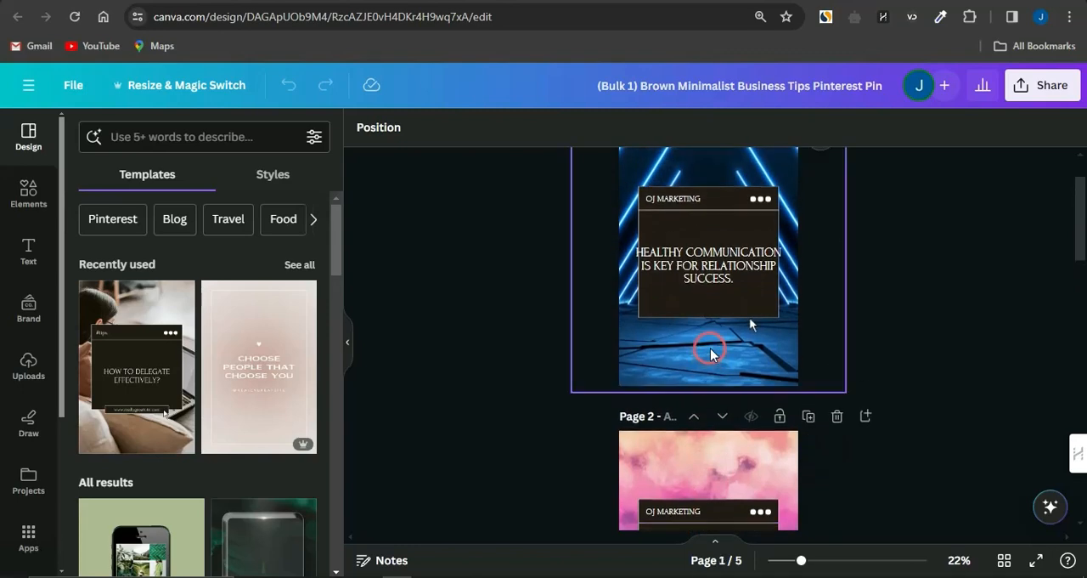
# Step: Narrow the fact text box on page 1 and centre it within the dark panel
pyautogui.click(705, 275)
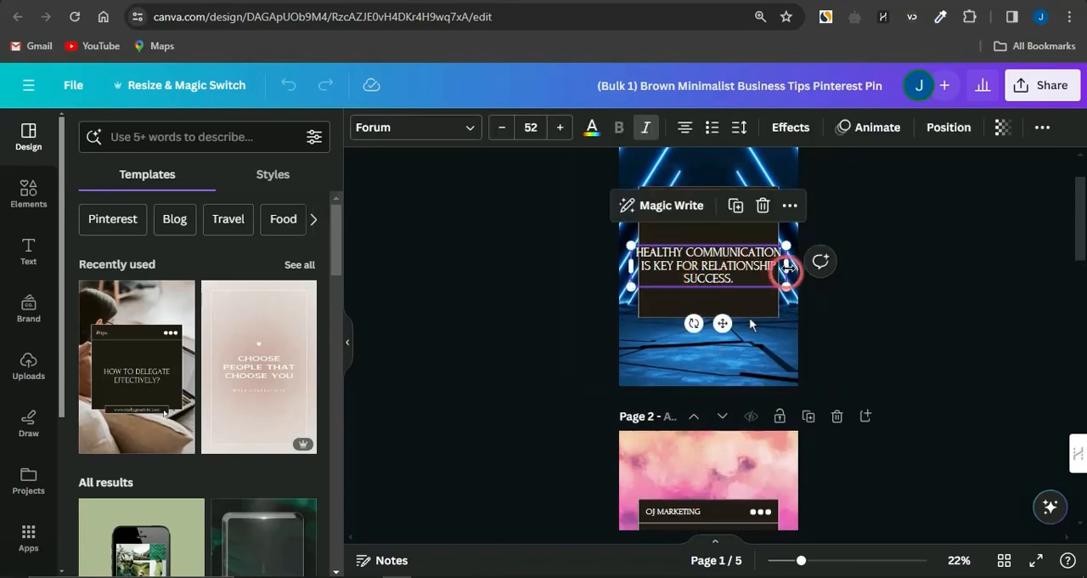
pyautogui.moveTo(787, 266); pyautogui.dragTo(771, 265)
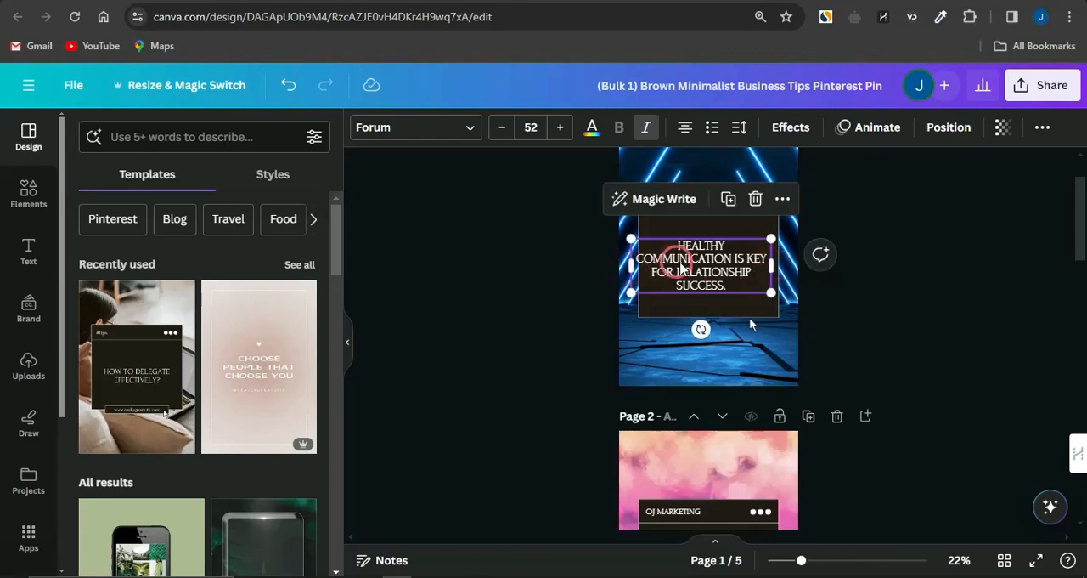
pyautogui.moveTo(680, 268); pyautogui.dragTo(686, 266)
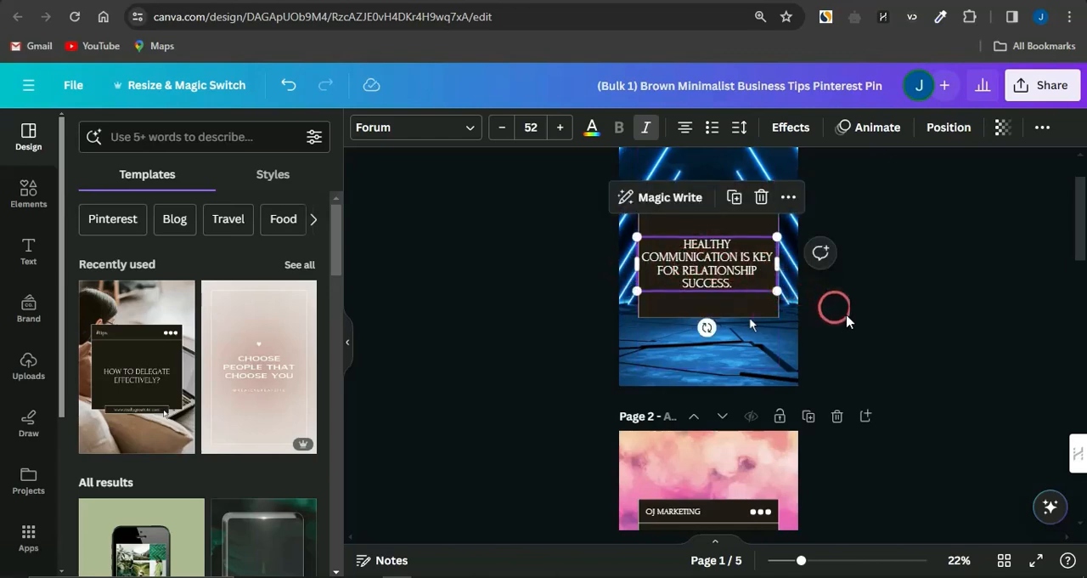
# Step: Narrow the fact text box on page 2 so that it fits within the dark panel
pyautogui.scroll(-3, 714, 382)
pyautogui.click(761, 426)
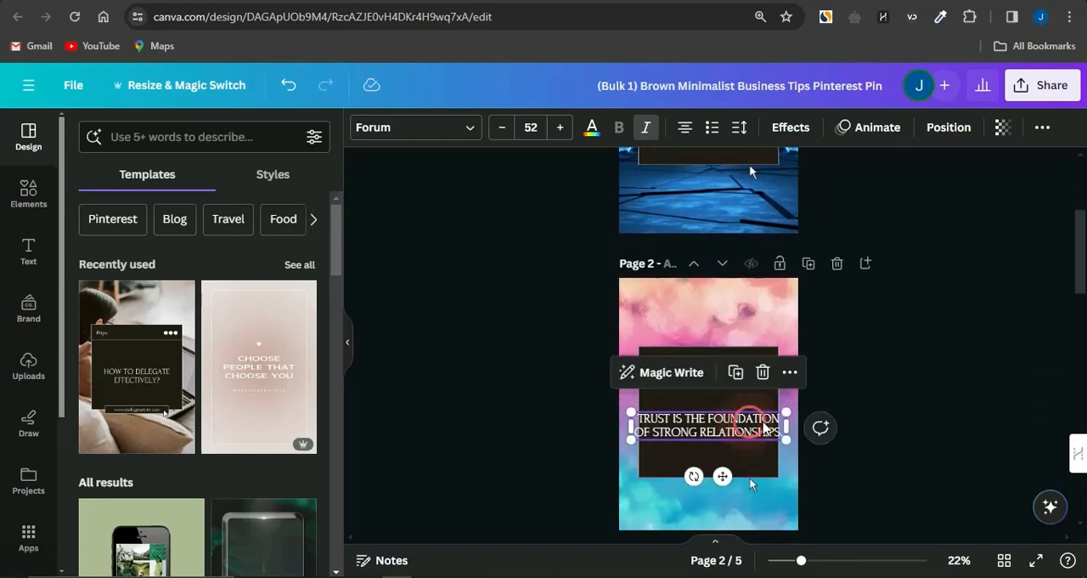
pyautogui.moveTo(784, 425); pyautogui.dragTo(719, 425)
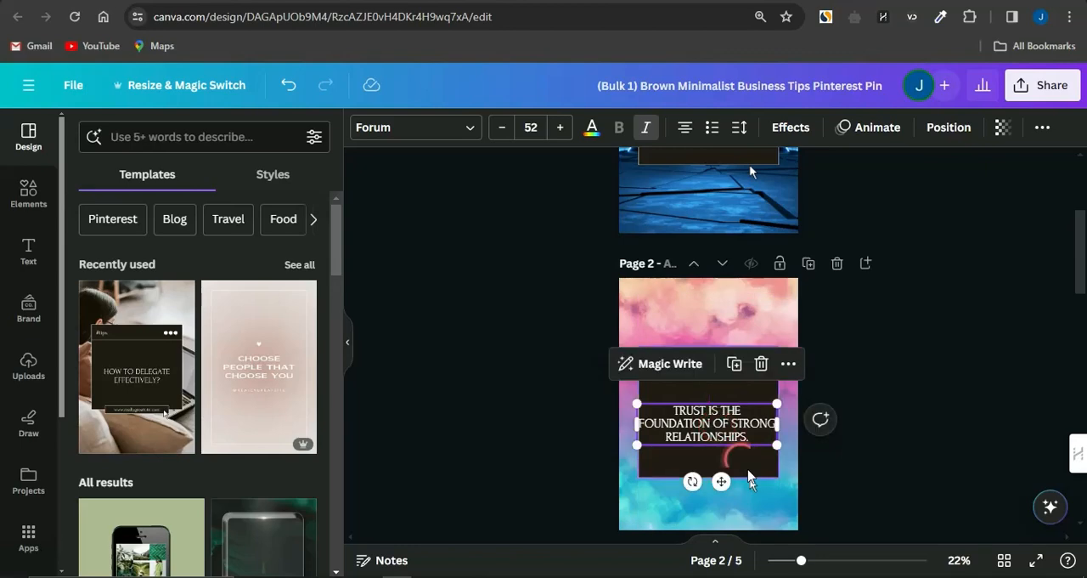
# Step: Narrow the "Quality time strengthens bonds." text box on page 5 and centre it in the dark panel
pyautogui.scroll(-3, 745, 468)
pyautogui.scroll(-3, 748, 474)
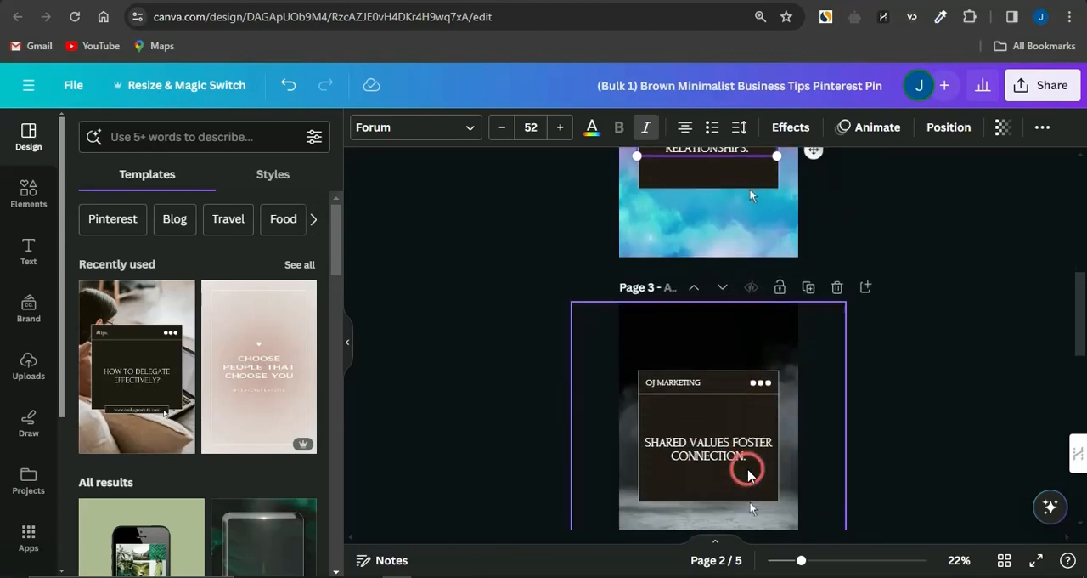
pyautogui.click(746, 458)
pyautogui.scroll(-8, 746, 458)
pyautogui.scroll(-5, 744, 458)
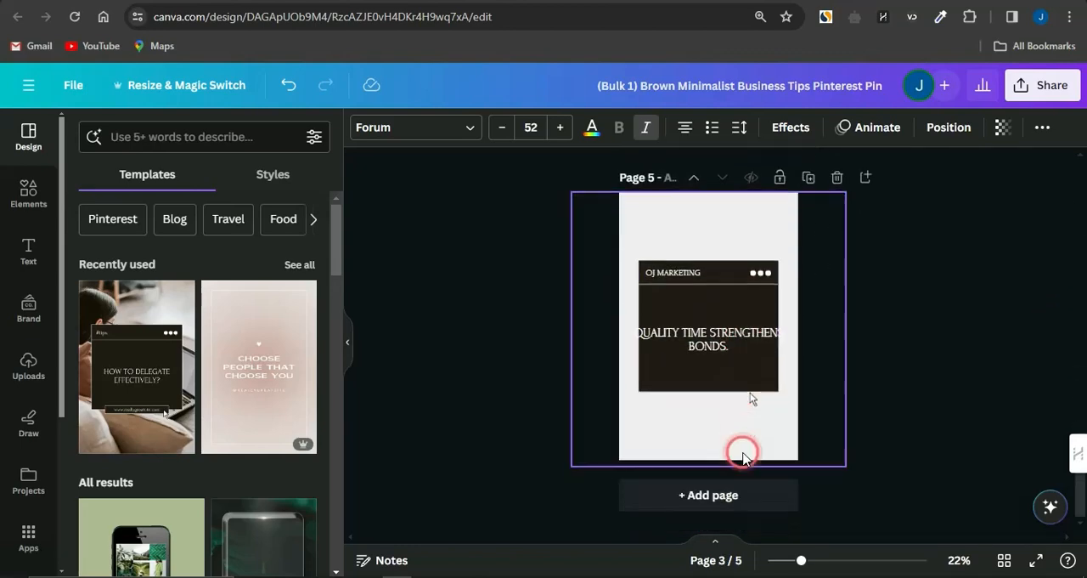
pyautogui.click(745, 333)
pyautogui.moveTo(786, 340); pyautogui.dragTo(761, 340)
pyautogui.moveTo(695, 348); pyautogui.dragTo(706, 340)
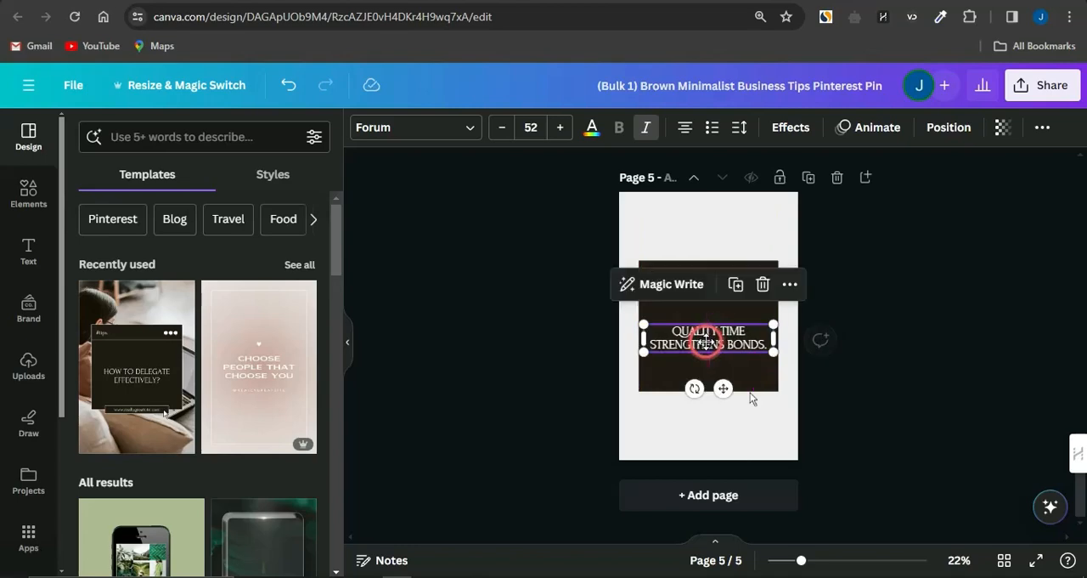
pyautogui.click(862, 343)
# Step: Return to the first page and open the sharing options for the pin design
pyautogui.scroll(1, 864, 348)
pyautogui.scroll(15, 864, 344)
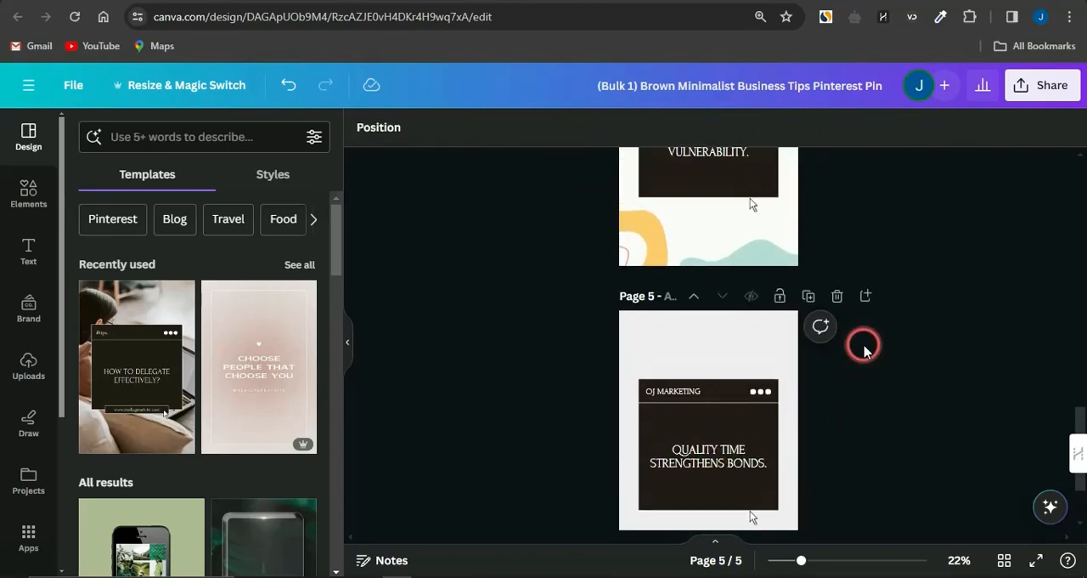
pyautogui.click(1050, 92)
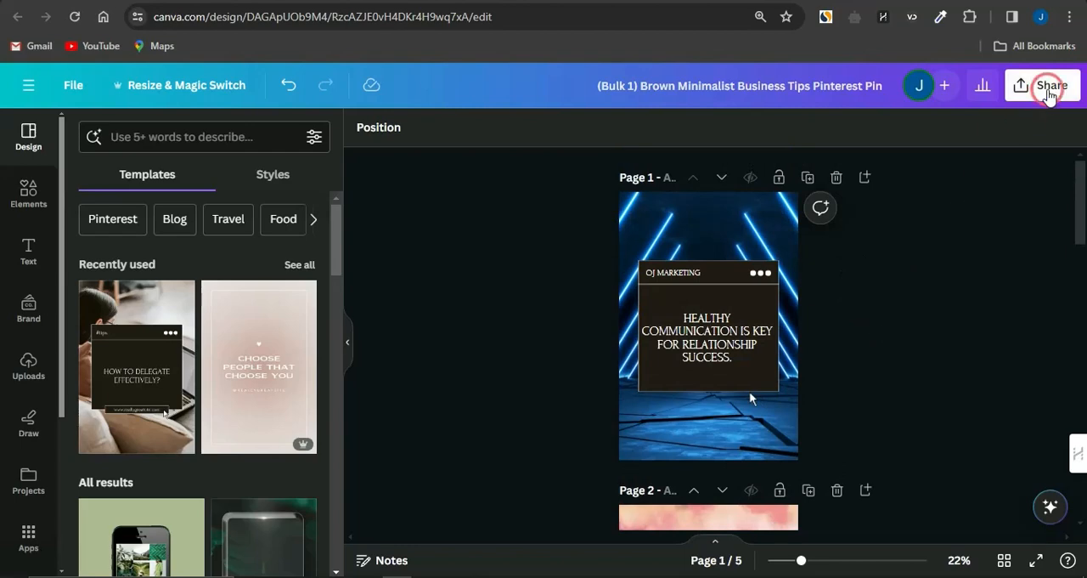
pyautogui.click(868, 482)
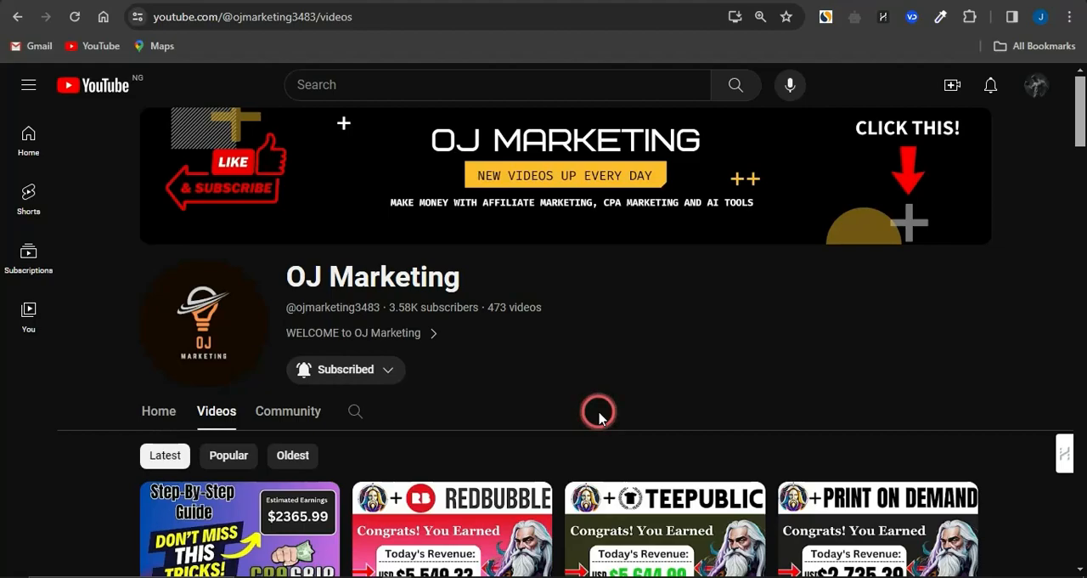
# Step: Browse the videos of the OJ Marketing channel on YouTube and open its subscription notification options
pyautogui.scroll(-5, 599, 416)
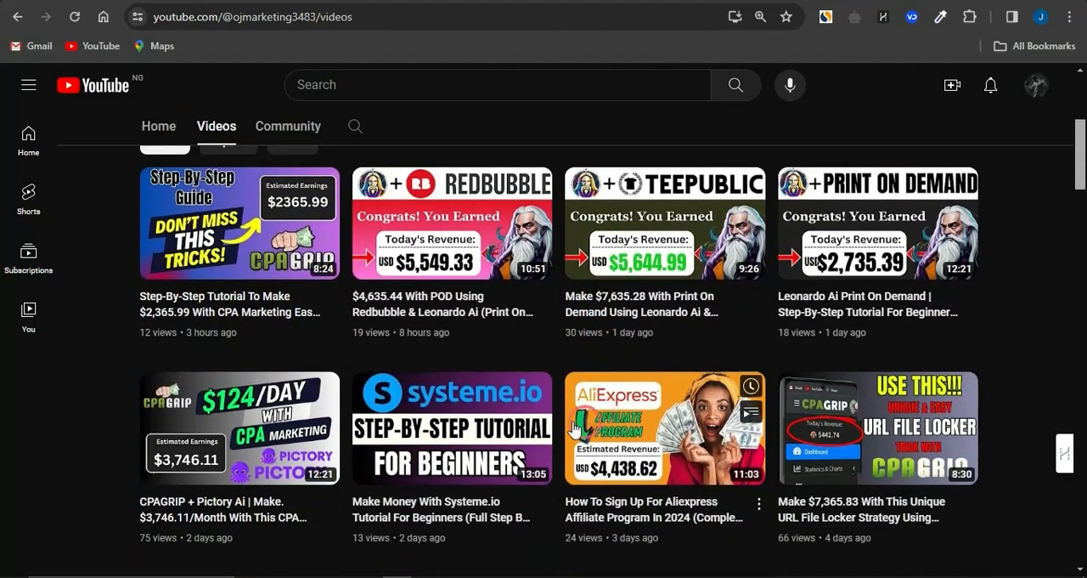
pyautogui.scroll(5, 563, 360)
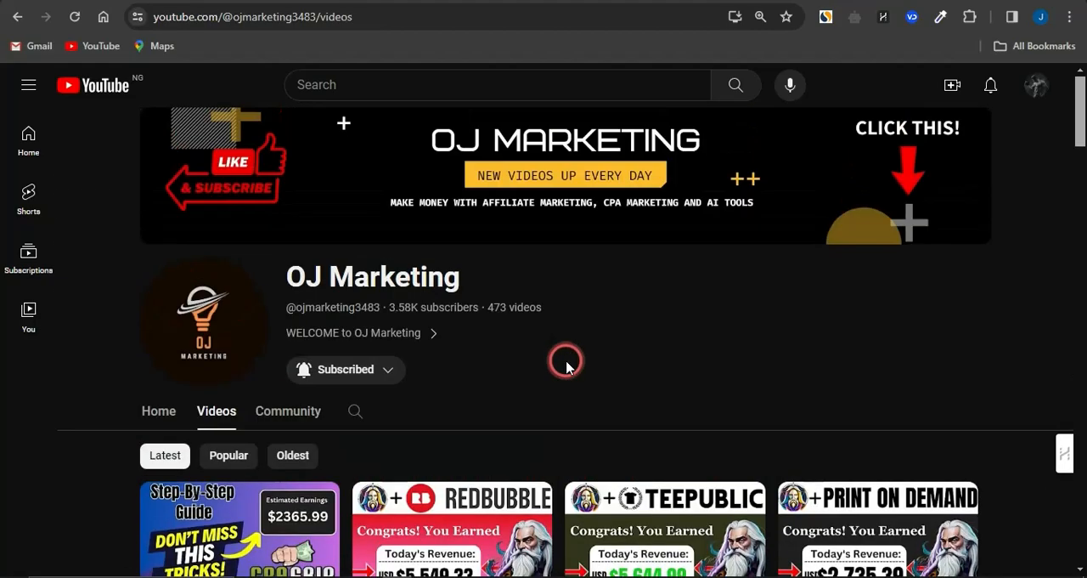
pyautogui.click(388, 369)
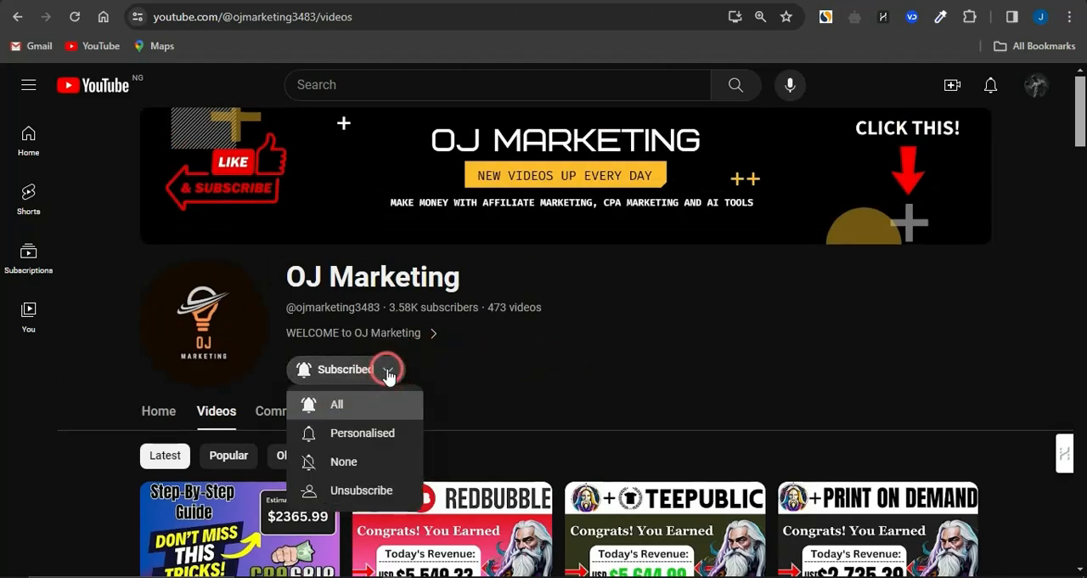